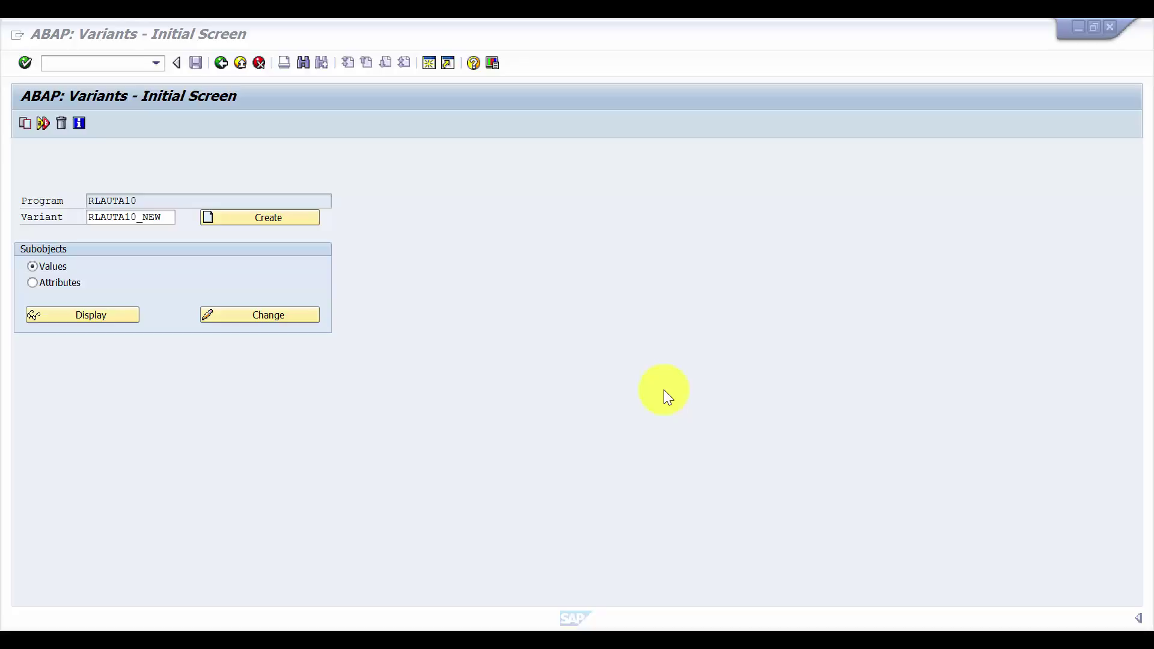
- Switch to the Notepad notes and append "- RLAUTA10_NEW" to the first item, Create a Variant for the program
click(727, 639)
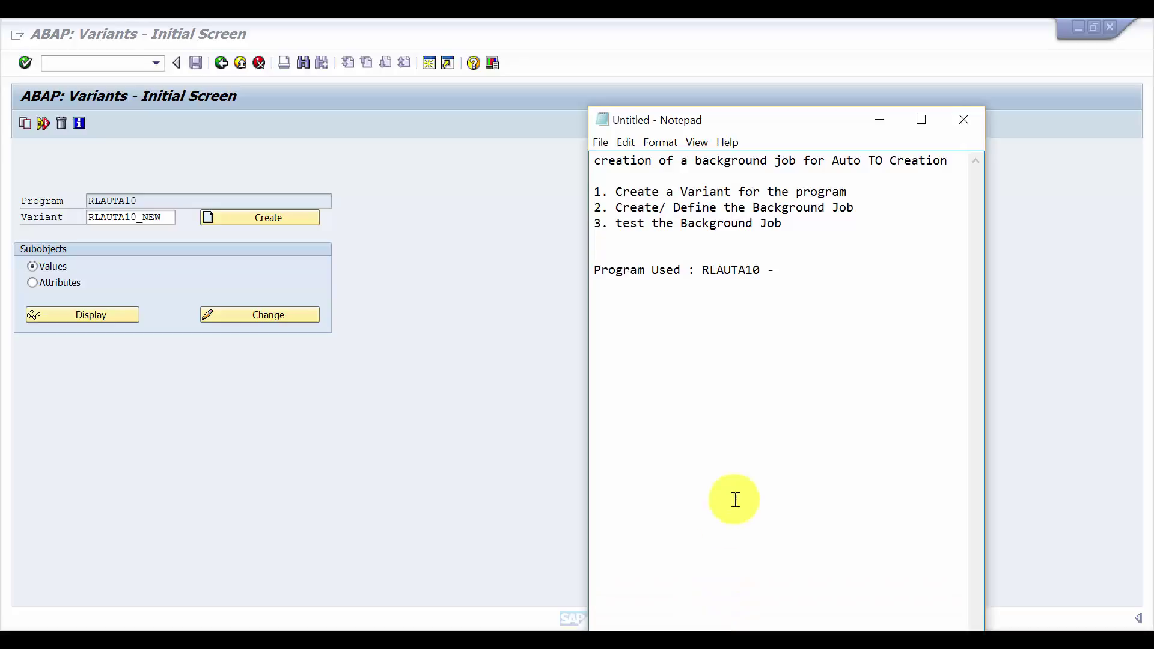
drag(851, 192, 594, 191)
click(884, 197)
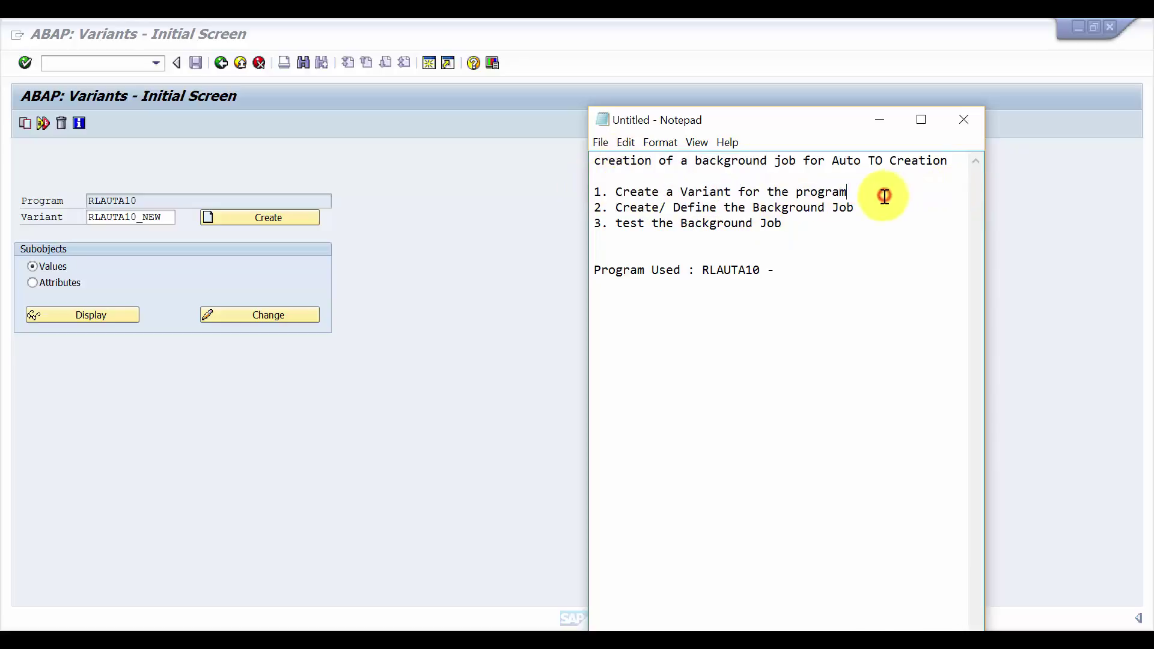
text(- RLAUTA10_NEW)
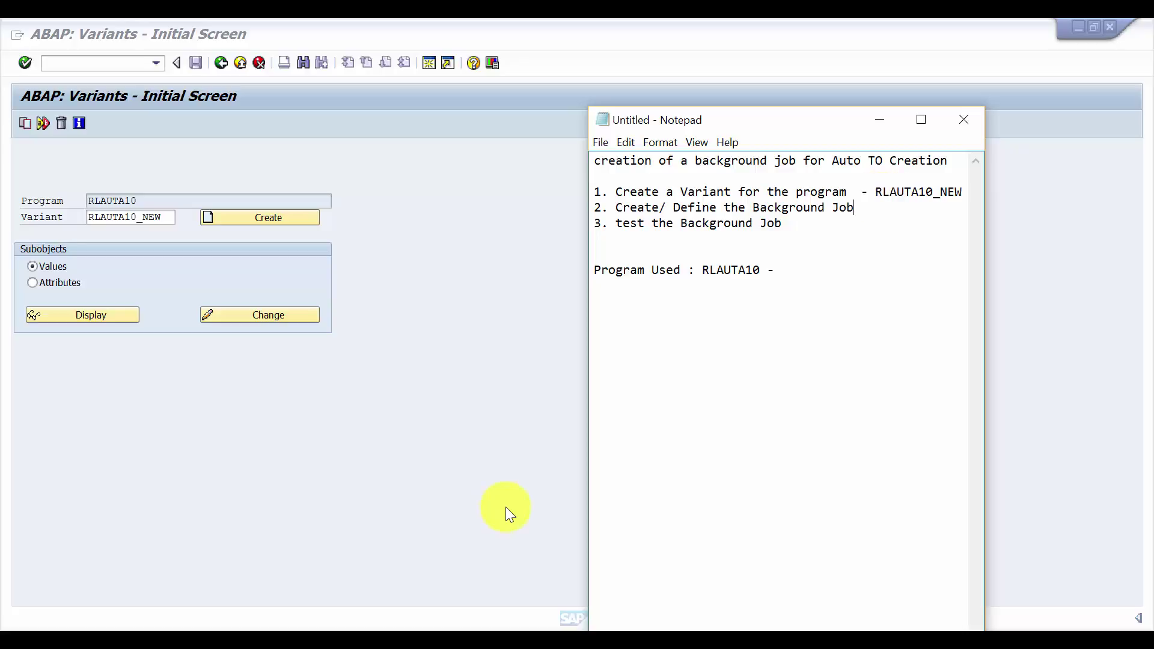
- Highlight the end of the Create/ Define the Background Job item in the notes and return to the SAP command field
key(shift+Left)
key(shift+Left)
key(shift+Left)
key(shift+Left)
key(shift+Left)
key(shift+Left)
key(shift+Left)
key(shift+Left)
key(shift+Left)
key(shift+Left)
key(shift+Left)
key(shift+Left)
key(shift+Left)
key(shift+Left)
key(shift+Left)
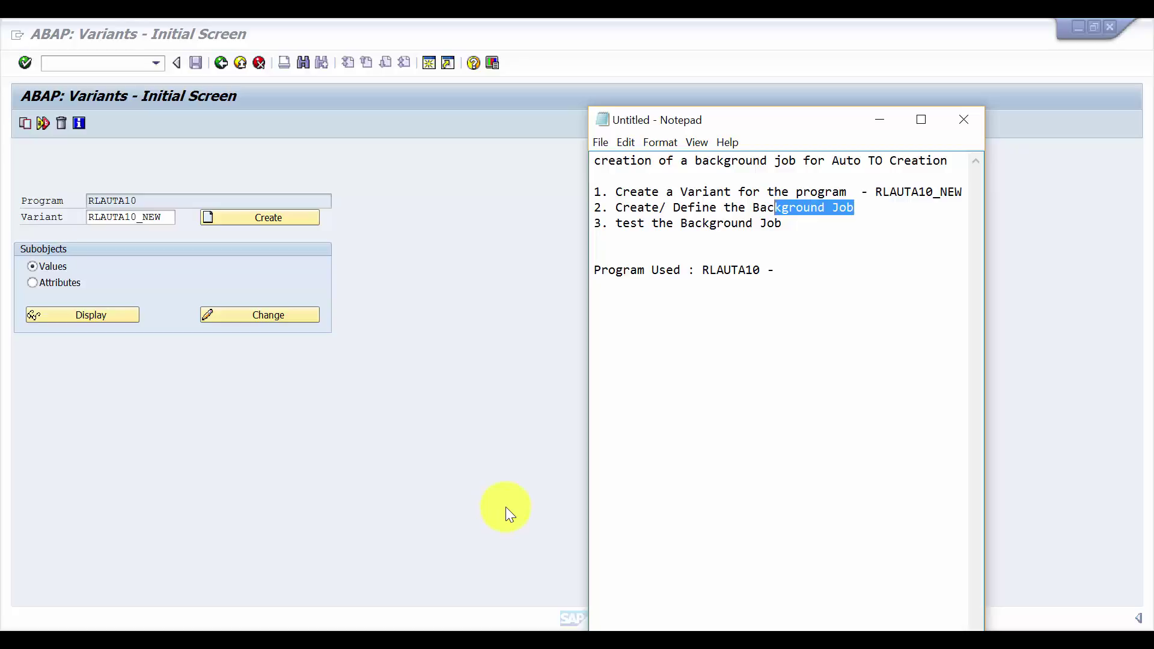
click(506, 508)
key(ctrl+/)
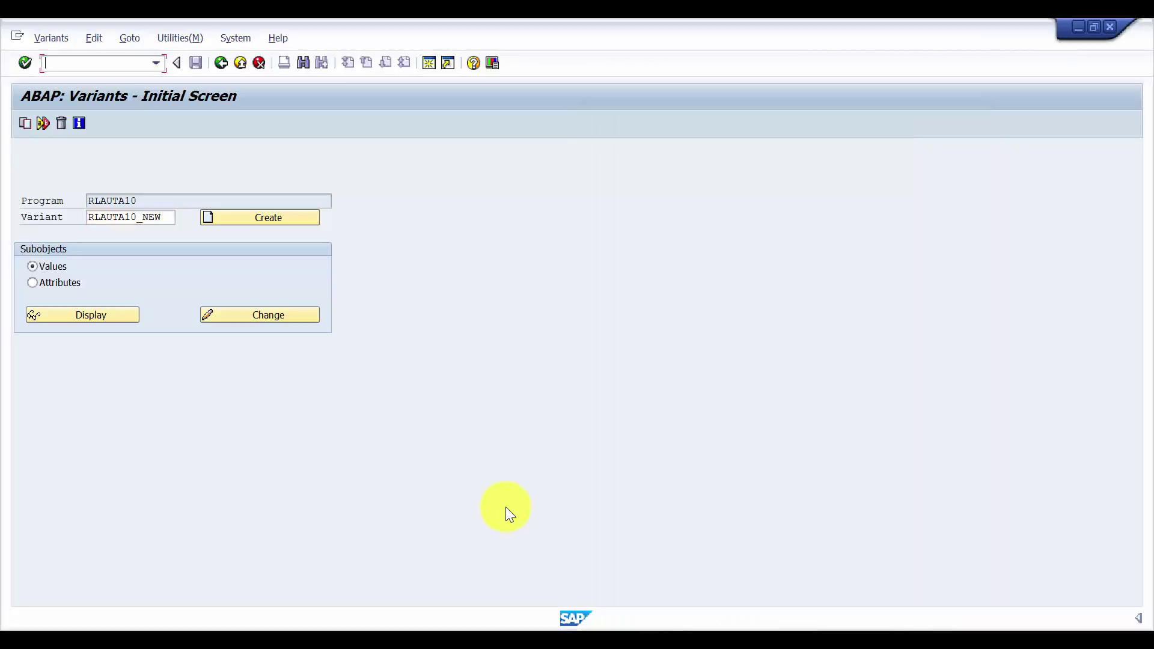
text(/nsm)
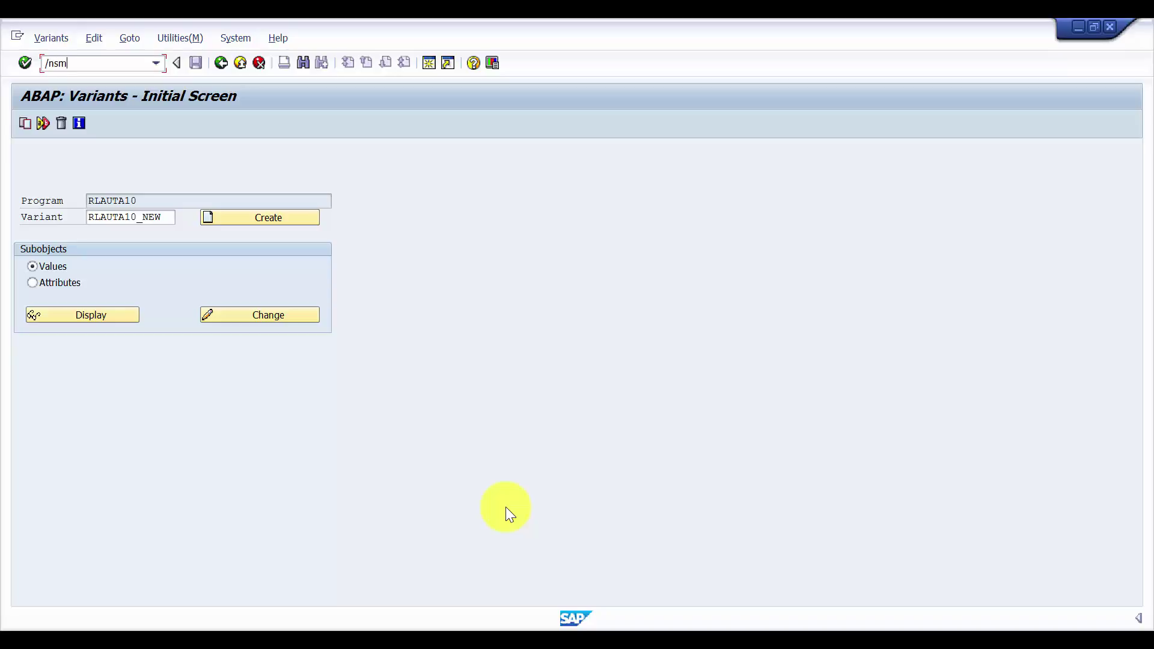
text(36)
key(BackSpace)
key(BackSpace)
key(BackSpace)
key(BackSpace)
key(BackSpace)
key(BackSpace)
text(se38)
key(BackSpace)
key(BackSpace)
key(BackSpace)
key(BackSpace)
- Open the ABAP Editor with transaction code /nse38
text(/nse38)
key(Return)
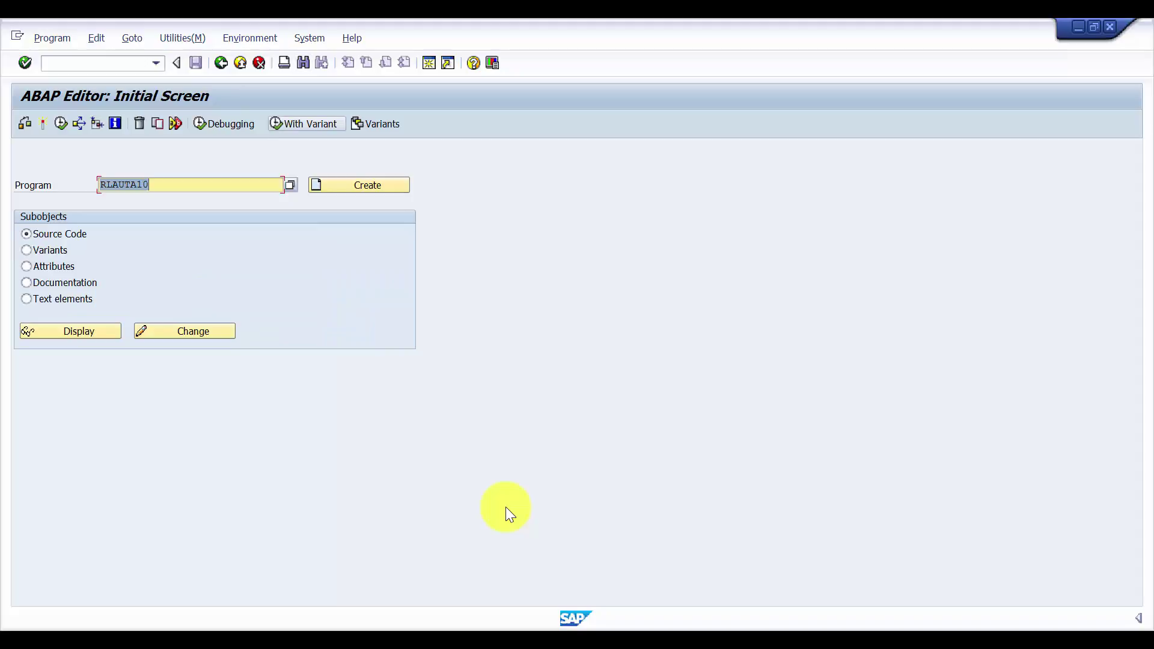
key(End)
key(shift+Home)
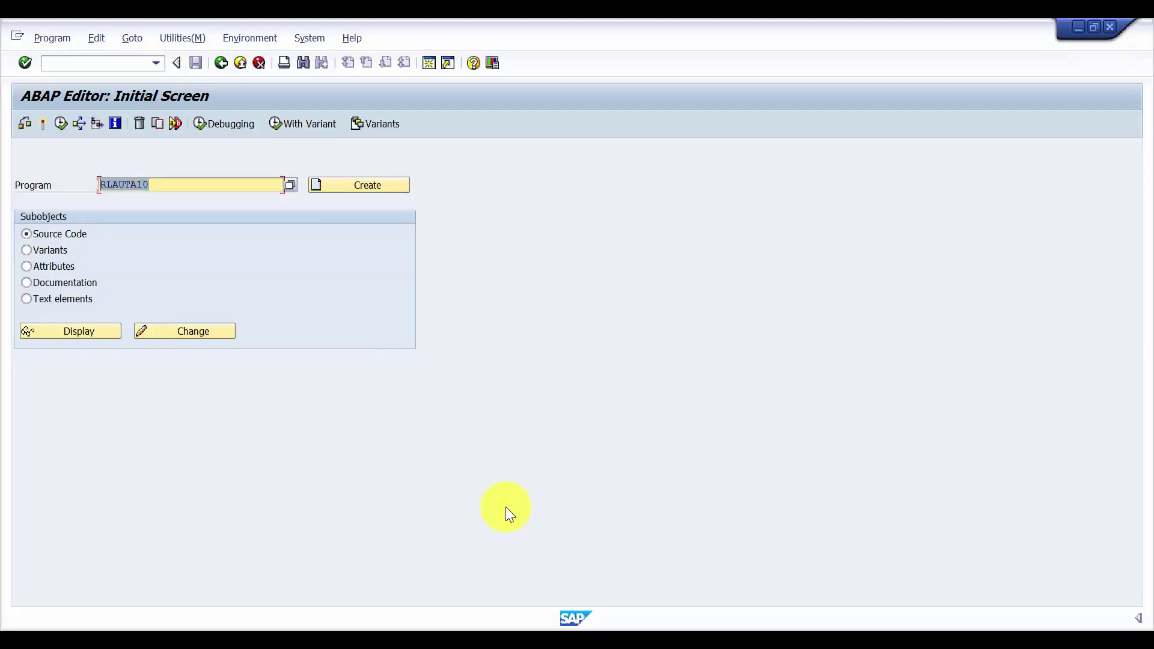
key(End)
- Try to execute program RLAUTA10 with the variant RLAUTA10_NEW chosen from its variant directory
key(shift+F6)
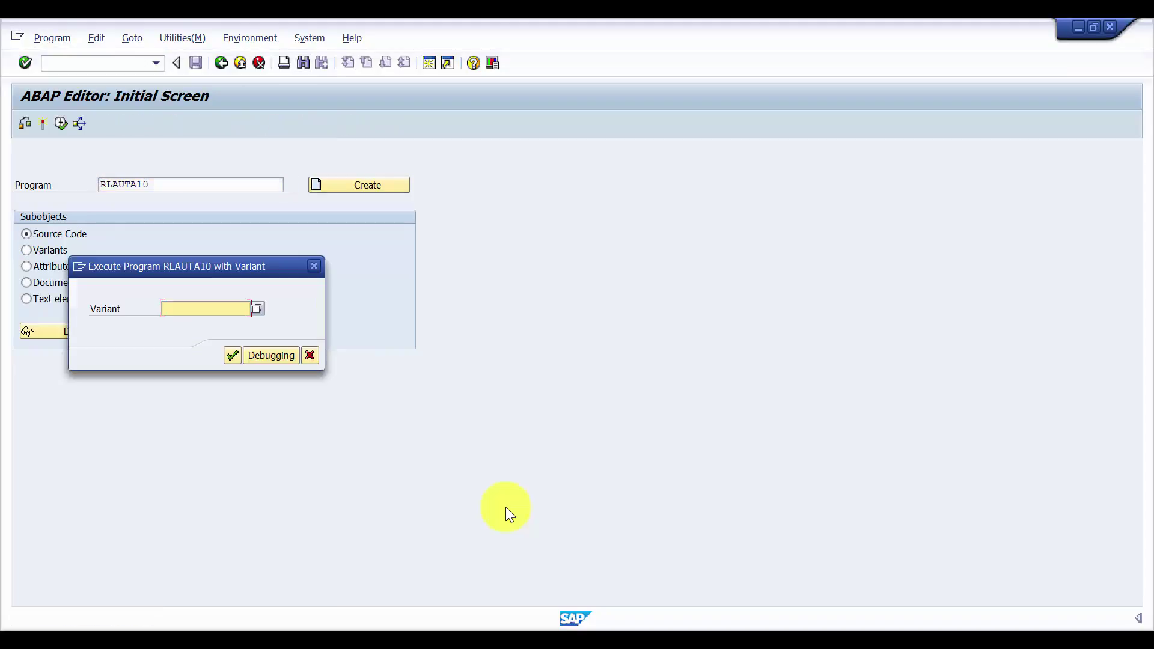
key(F4)
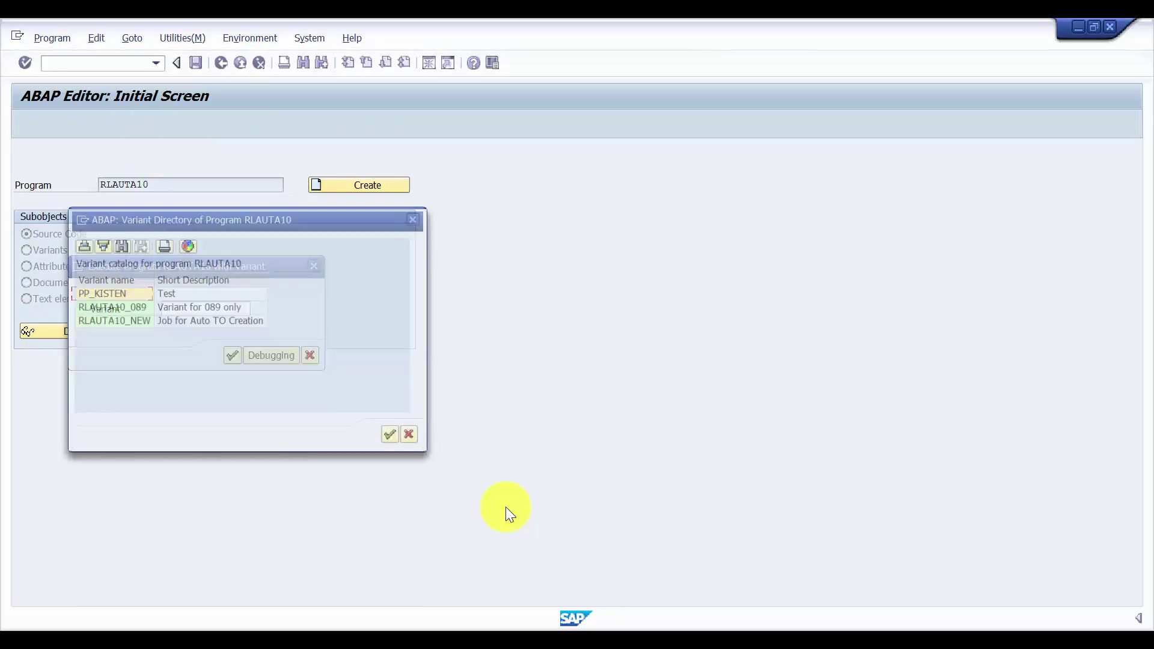
key(Down)
key(Down)
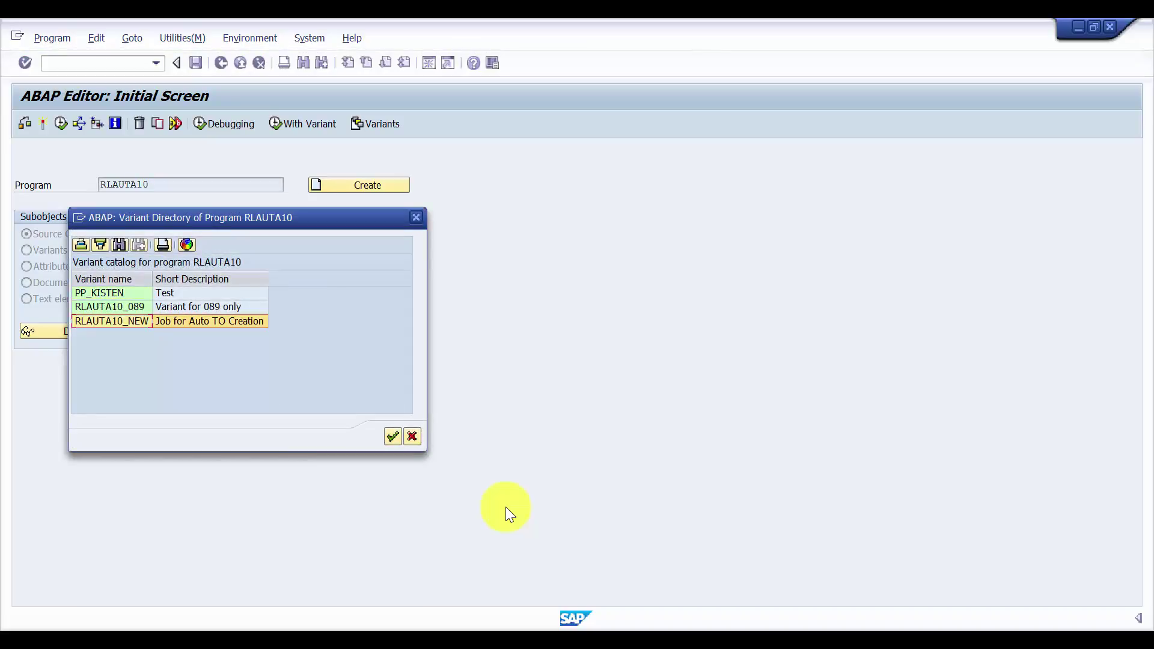
key(Return)
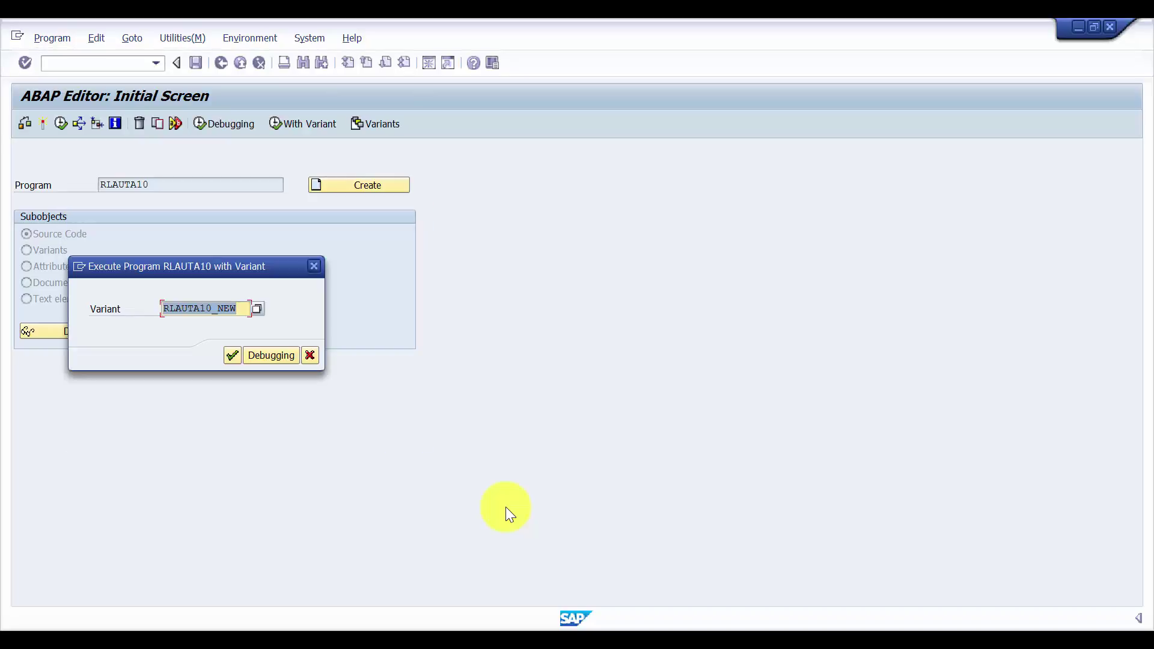
key(Return)
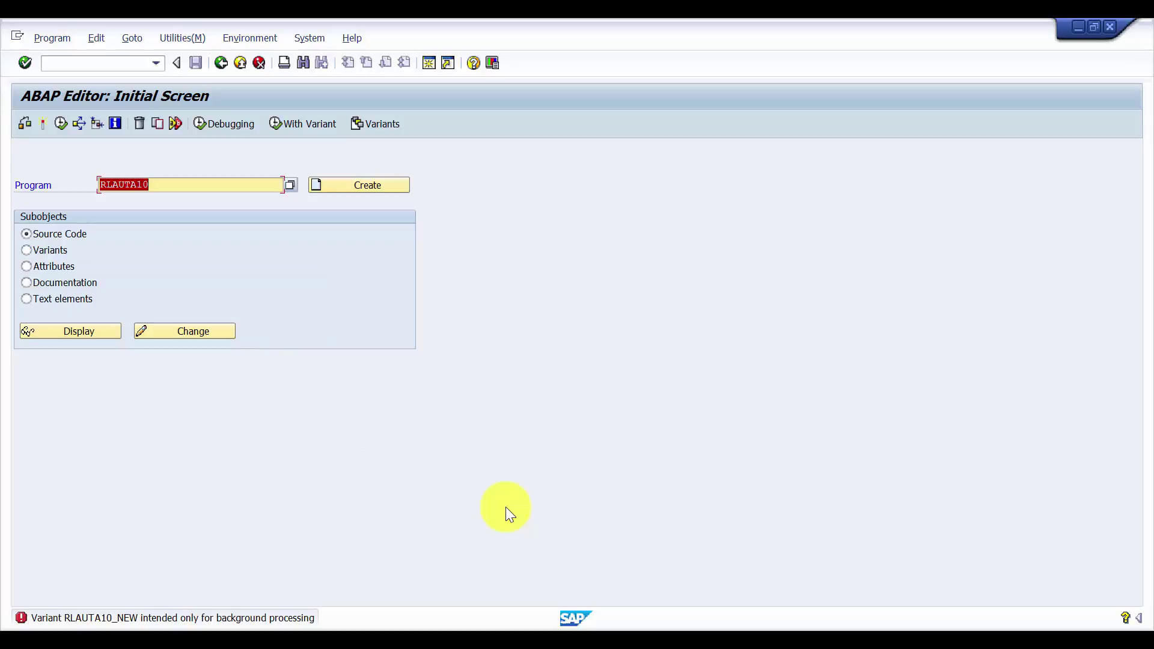
- Read the detailed help for the status message about the variant, highlight its heading, and close the help
key(F1)
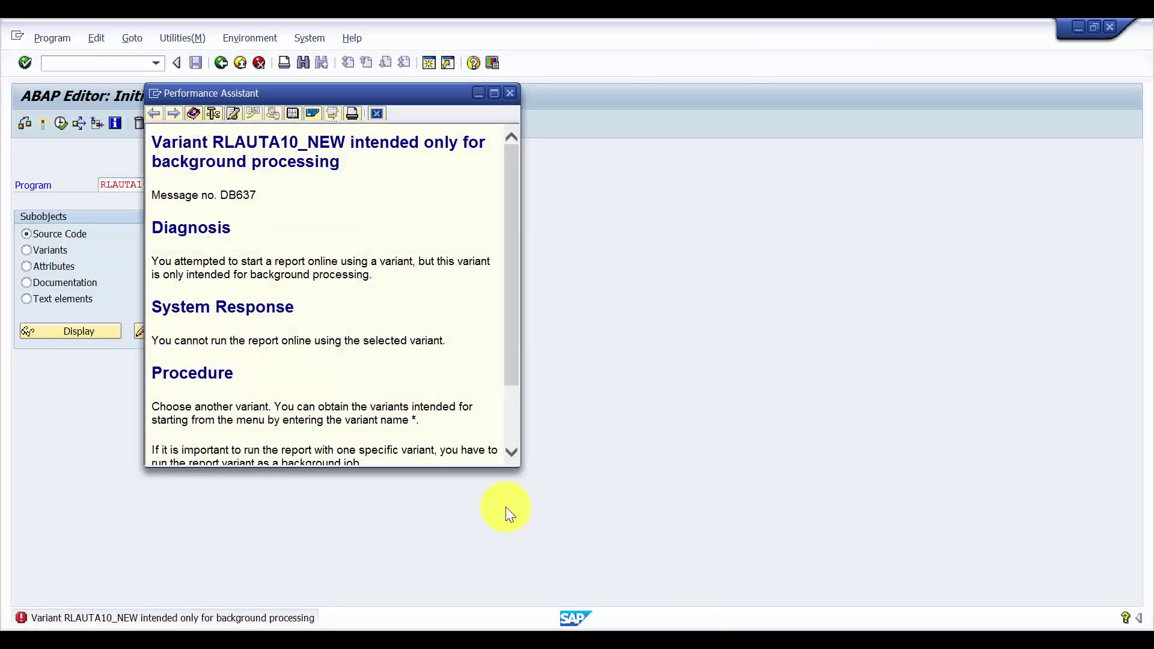
mouse_move(340, 161)
mouse_down()
mouse_move(251, 162)
mouse_move(152, 141)
mouse_up()
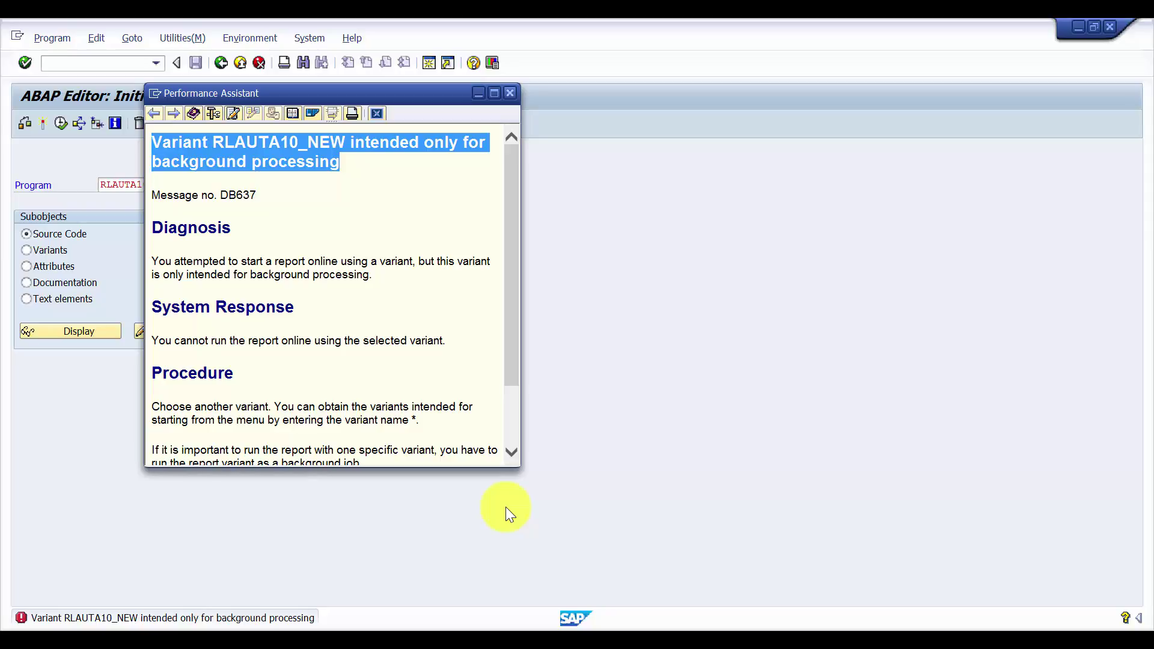
key(Escape)
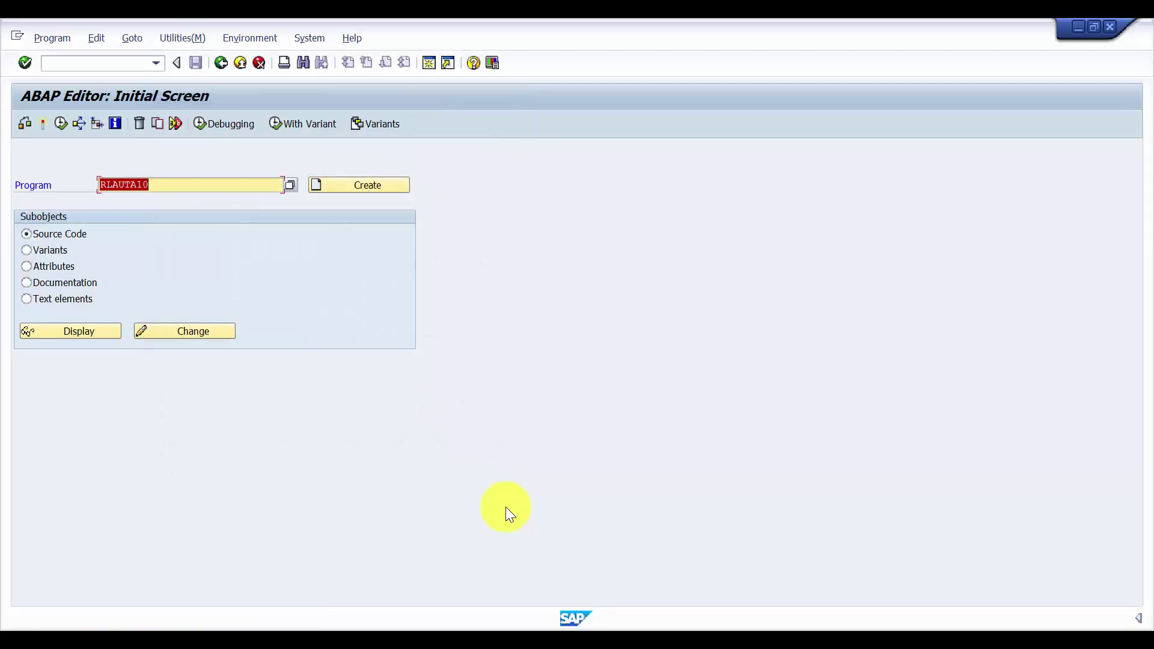
- Leave the ABAP Editor and open the background job definition with transaction code sm36
key(End)
key(F3)
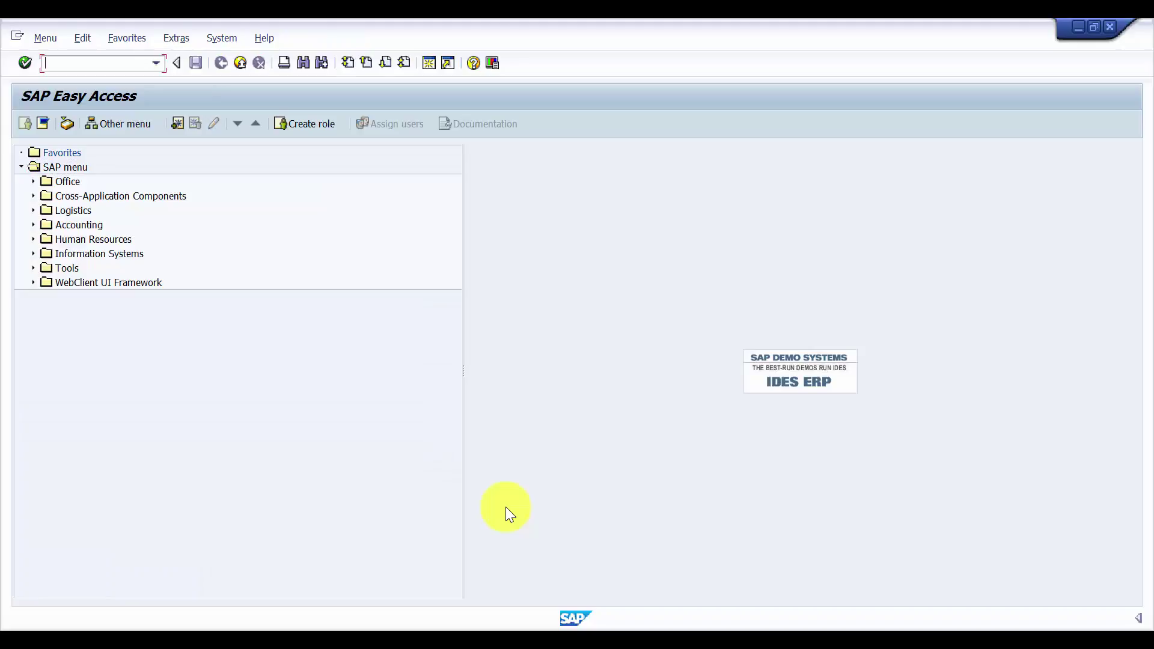
text(sm36)
key(Return)
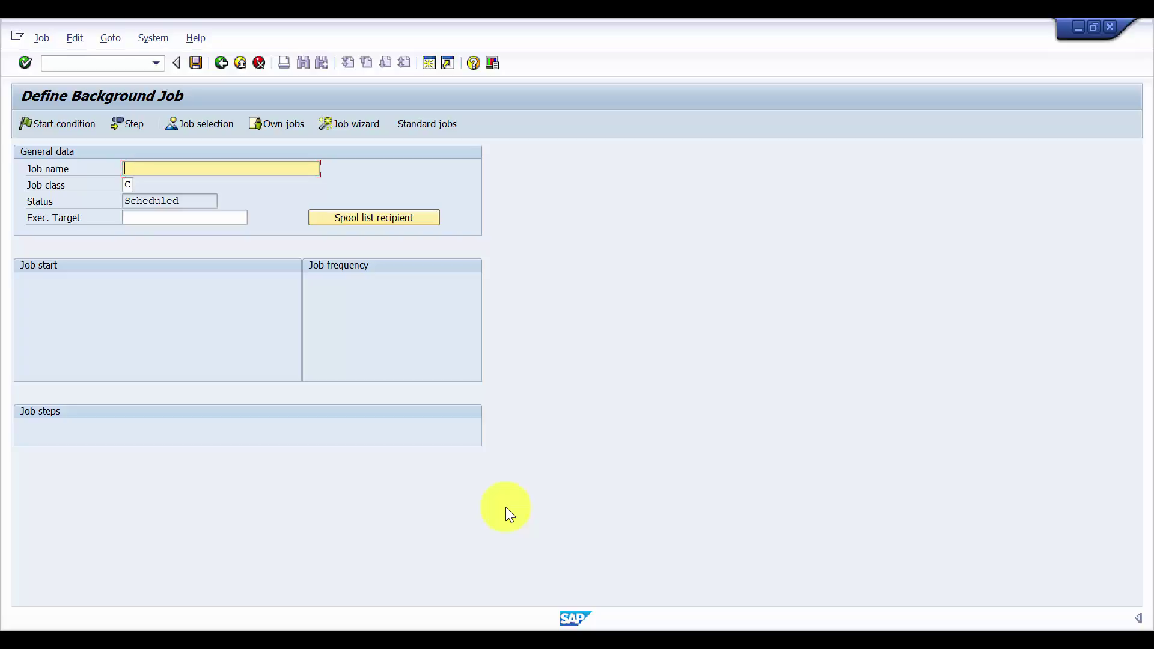
text(AUTO)
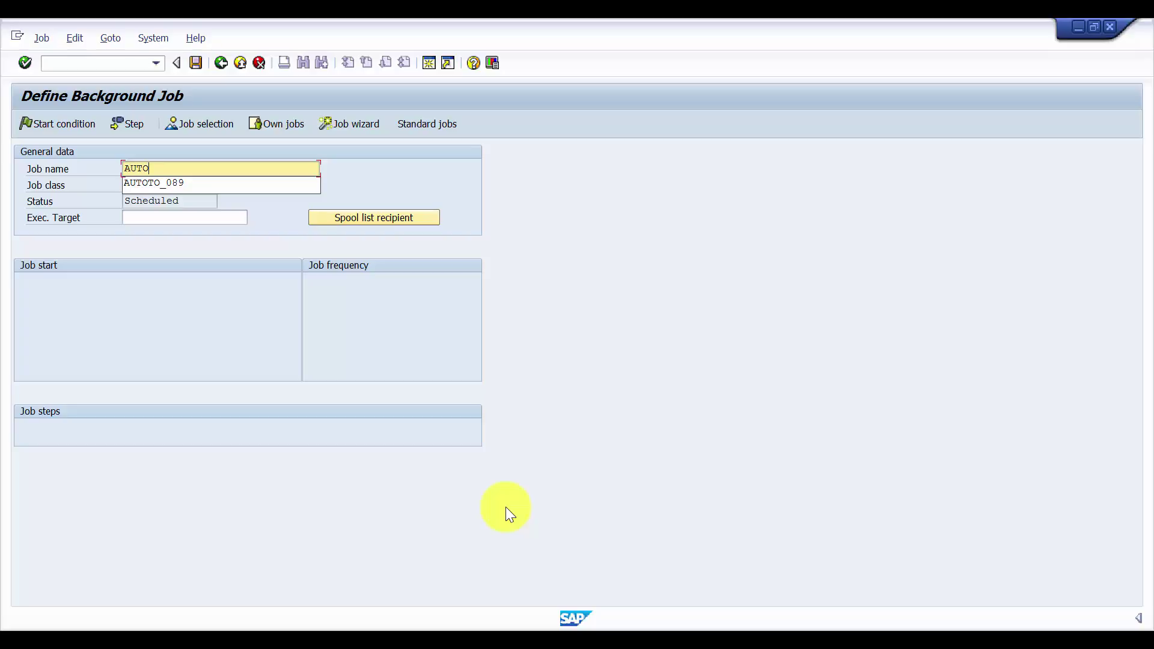
key(BackSpace)
key(BackSpace)
key(BackSpace)
key(BackSpace)
text(TOCREAT)
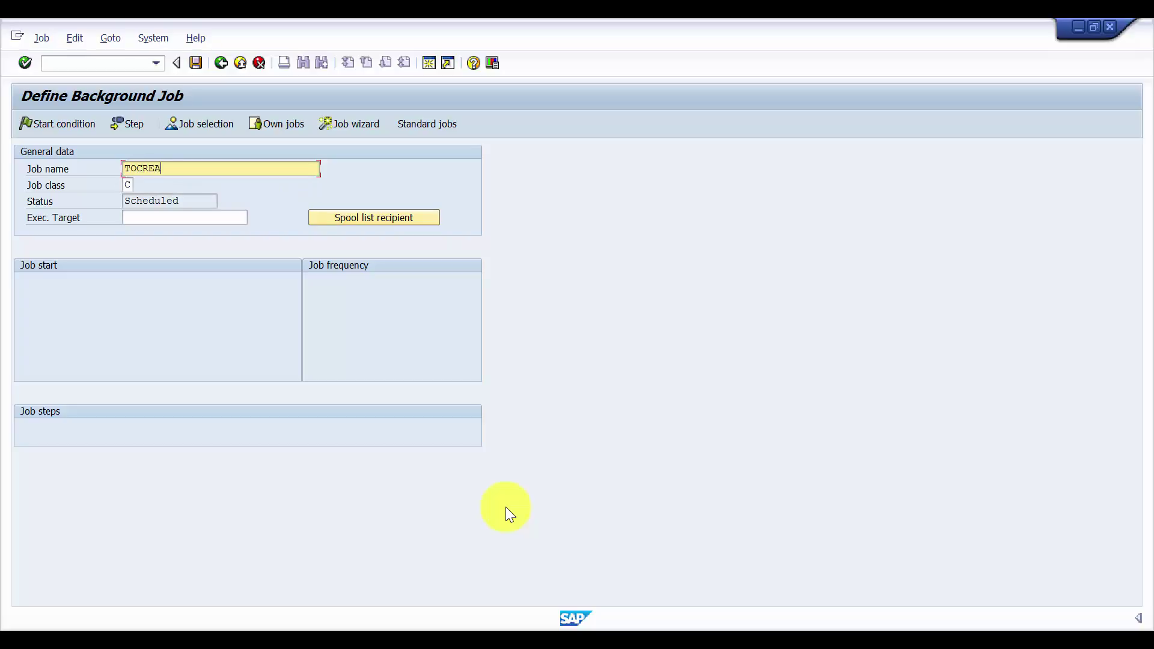
key(BackSpace)
key(BackSpace)
key(BackSpace)
key(BackSpace)
key(BackSpace)
key(BackSpace)
key(BackSpace)
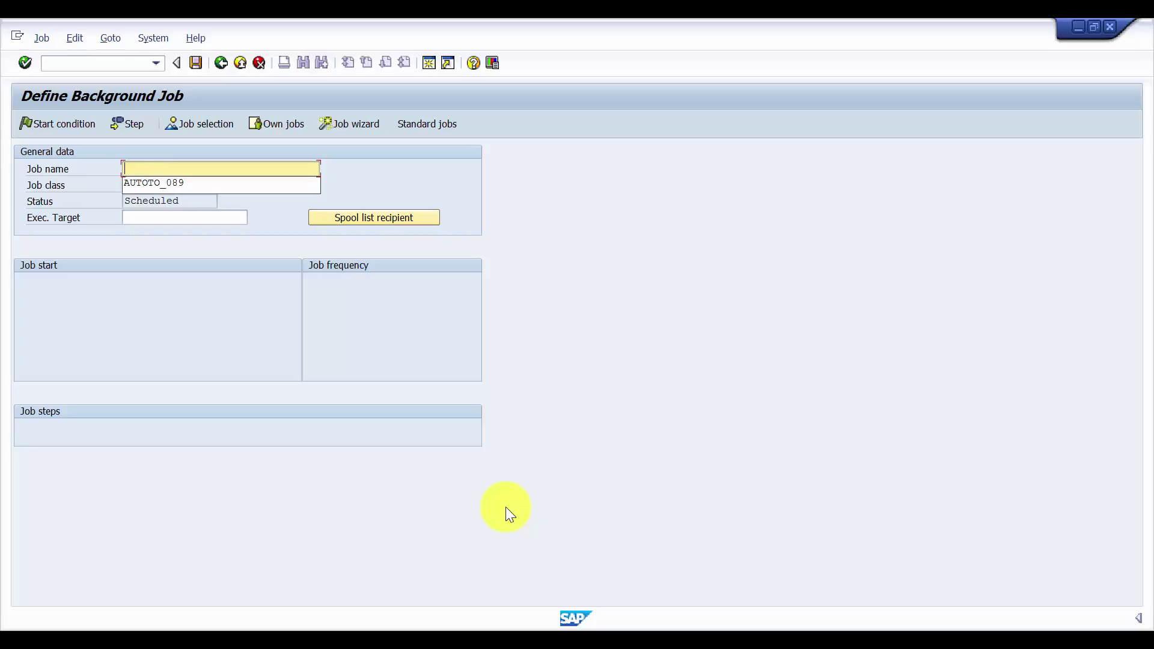
- Name the background job CREATETO_089_AUTO and highlight its status for review
text(CREATETO)
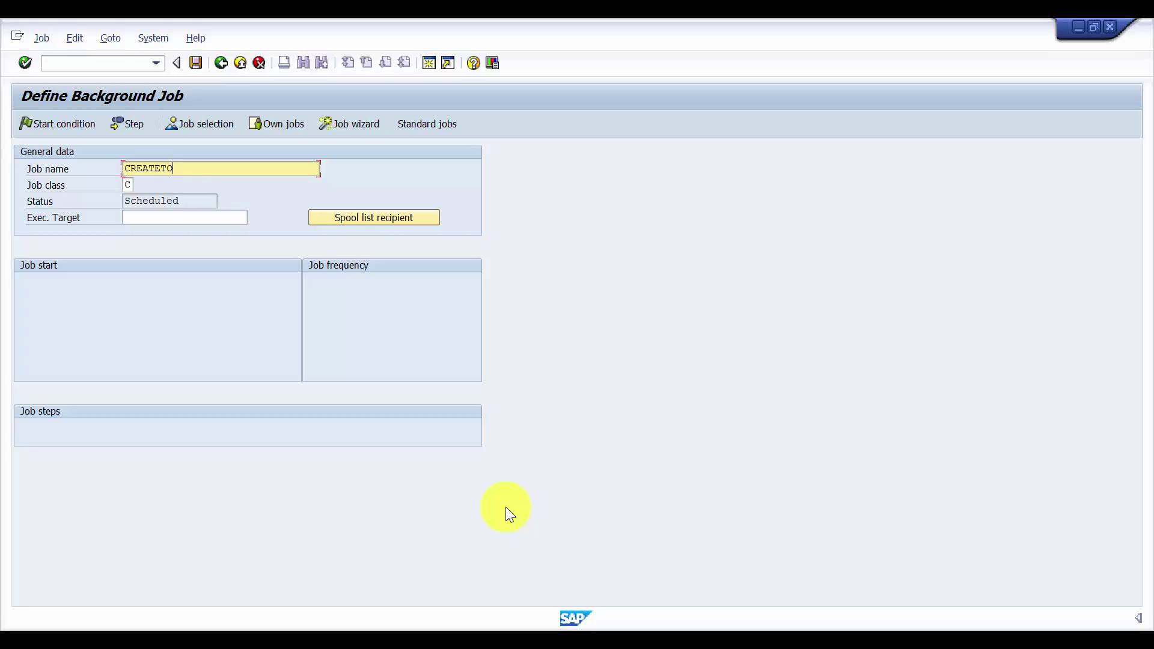
text(_089_AUTO)
key(Tab)
key(Tab)
key(shift+Left)
key(shift+Left)
key(shift+Left)
key(shift+Left)
key(shift+Left)
key(shift+Left)
key(shift+Left)
key(shift+Left)
key(shift+Left)
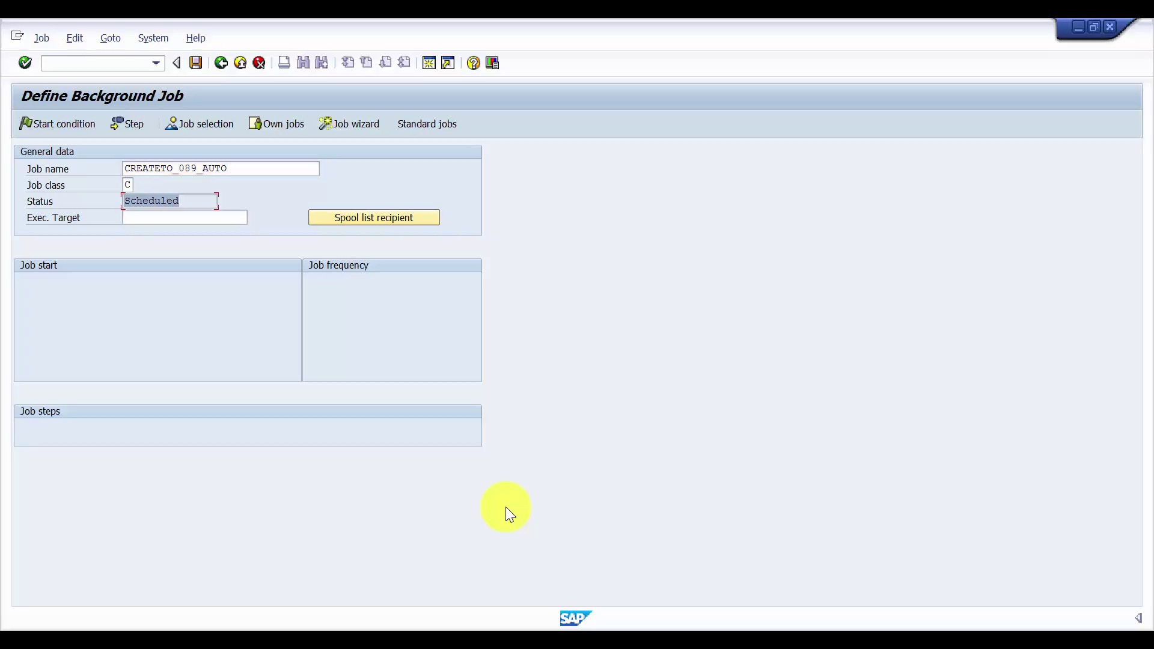
key(Right)
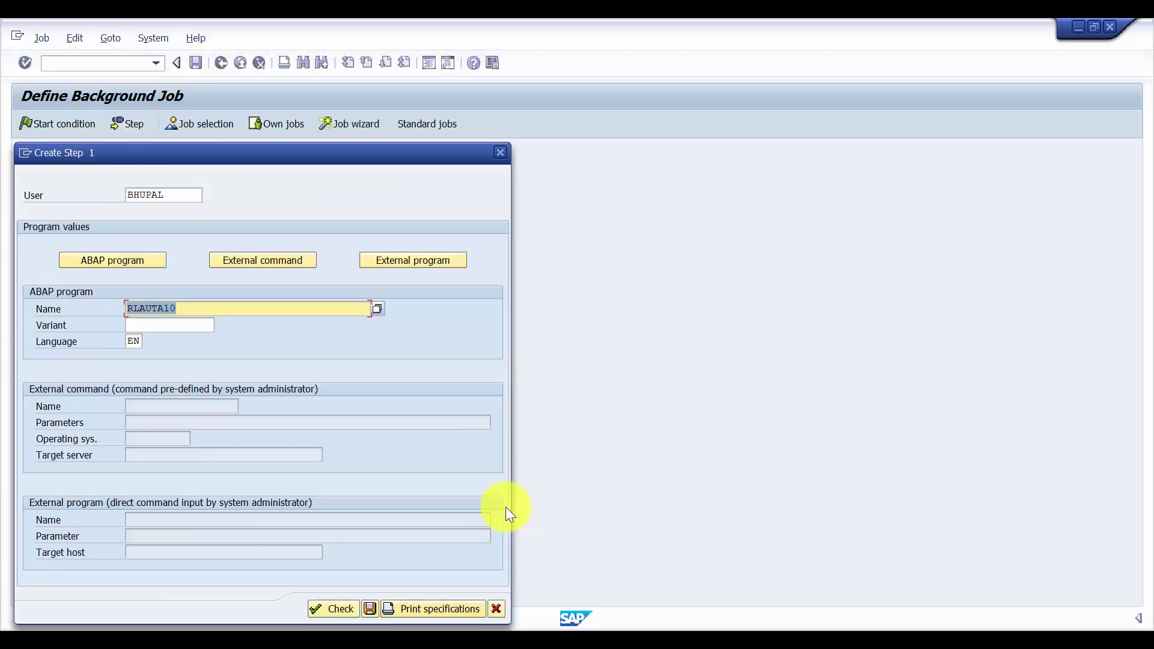
- Assign variant RLAUTA10_NEW to ABAP program RLAUTA10 in the job's first step and save the step
drag(260, 153, 655, 63)
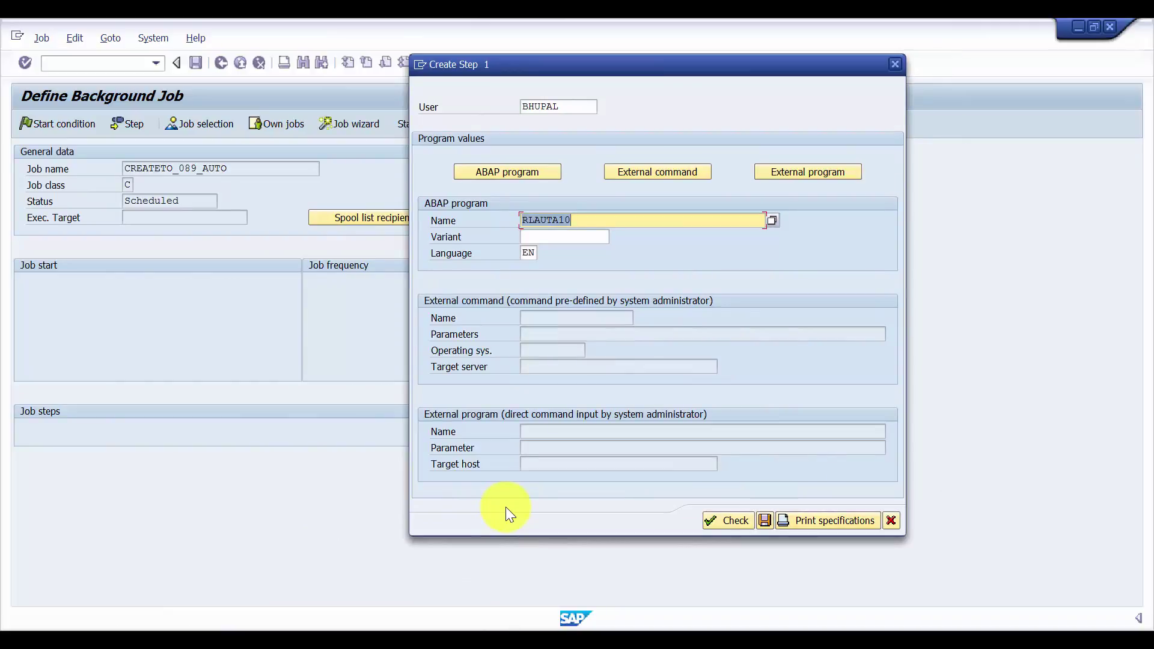
key(Tab)
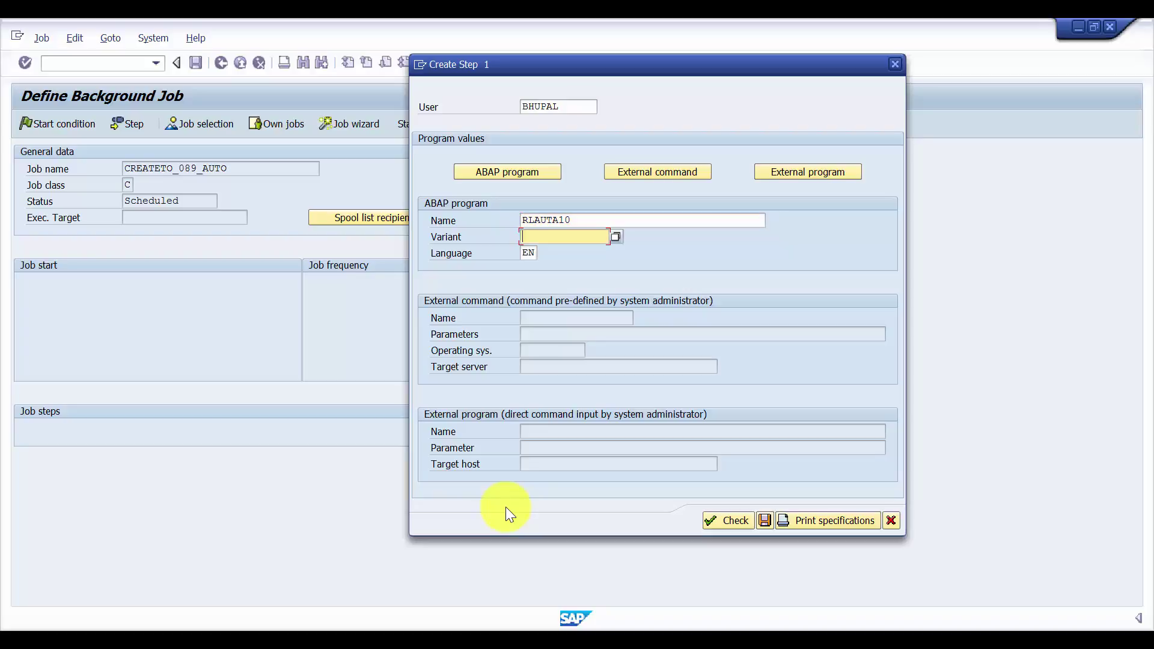
key(F4)
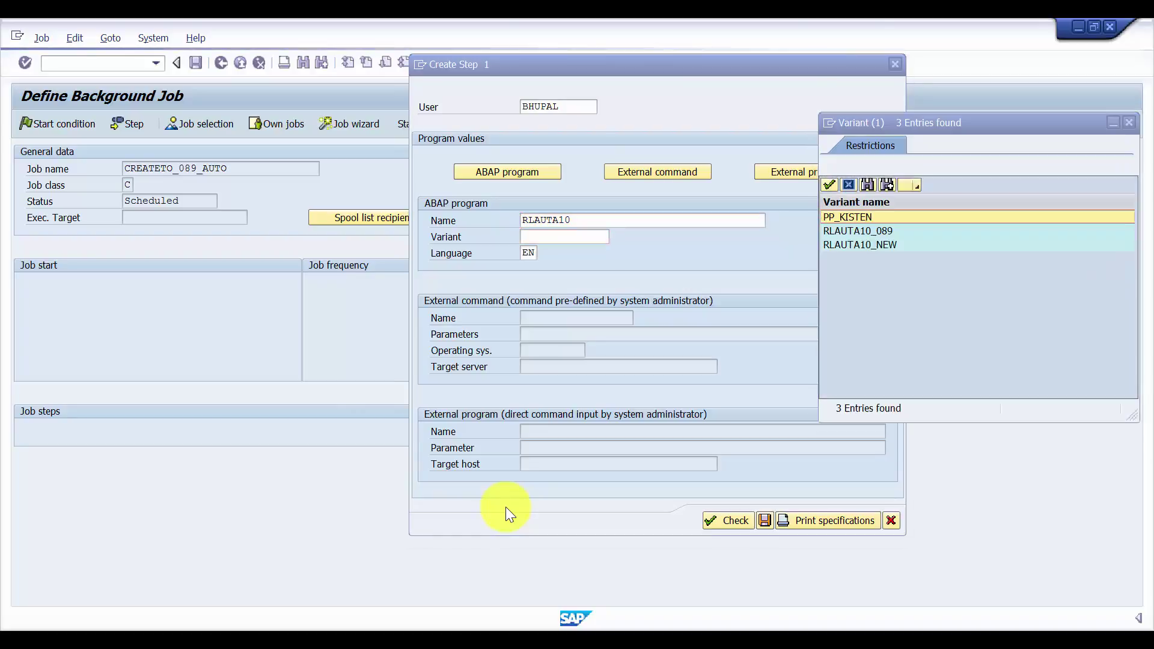
key(Down)
key(Down)
key(Return)
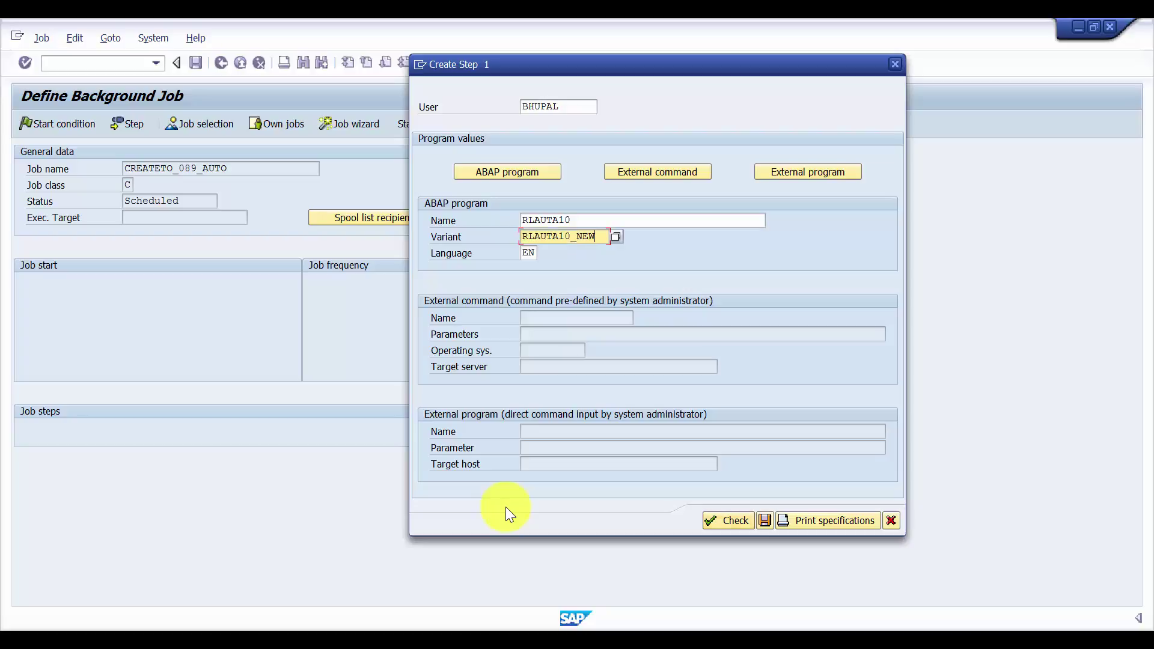
key(shift+Tab)
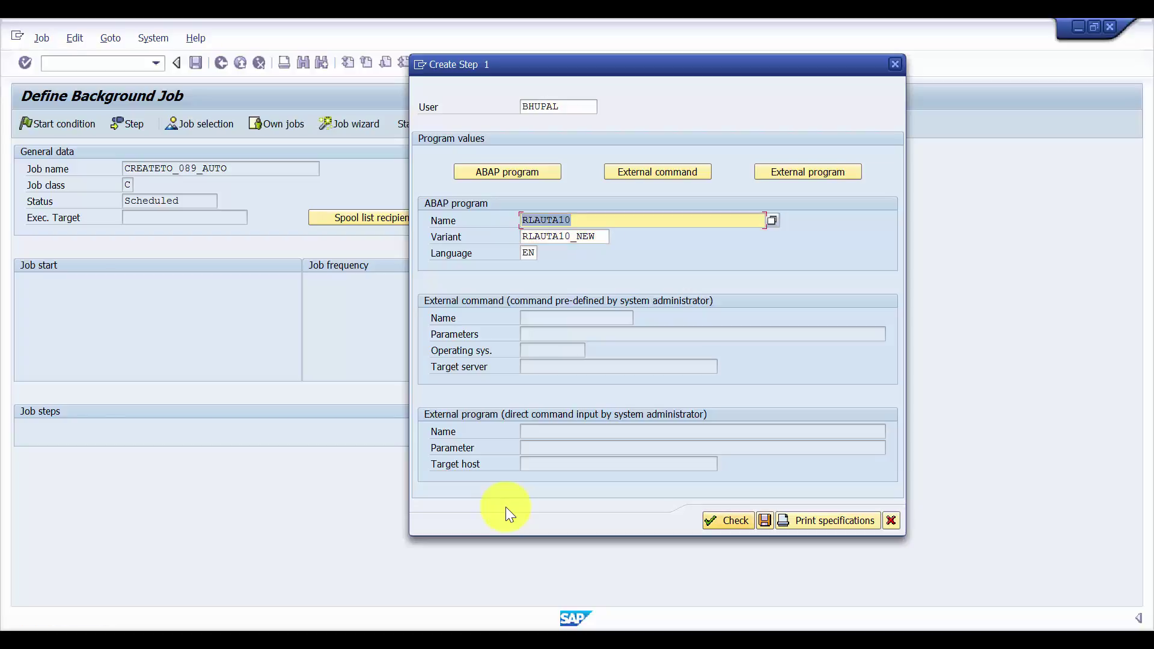
key(ctrl+s)
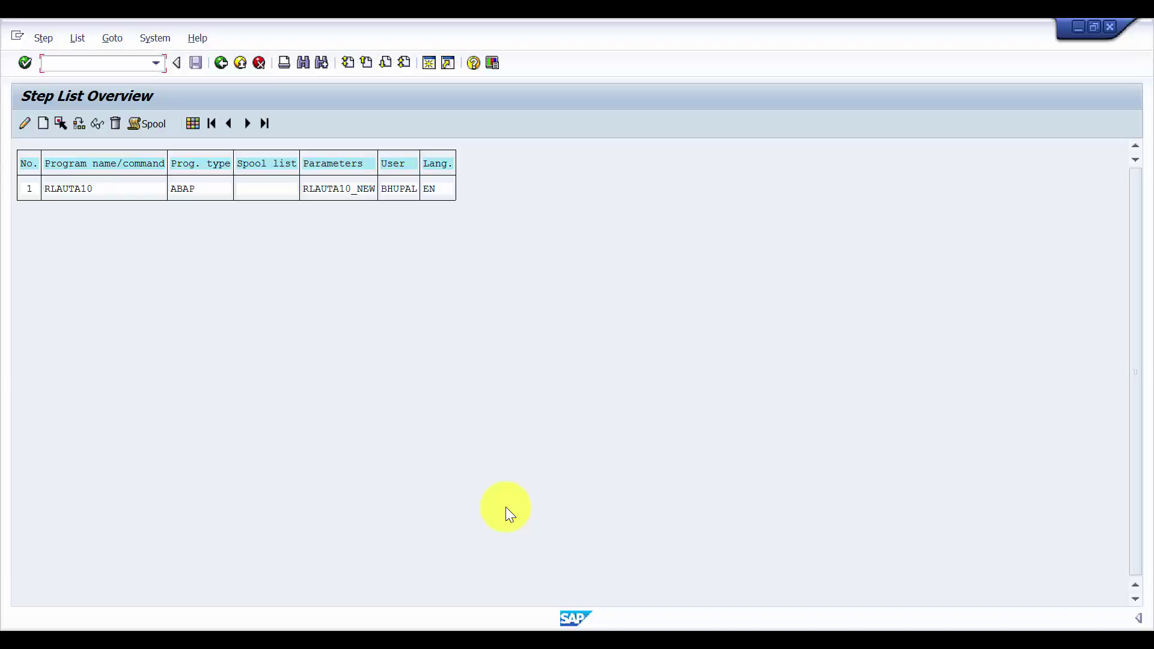
- Return from the step list overview to the job definition and review the job steps entry
key(Tab)
key(Tab)
key(F3)
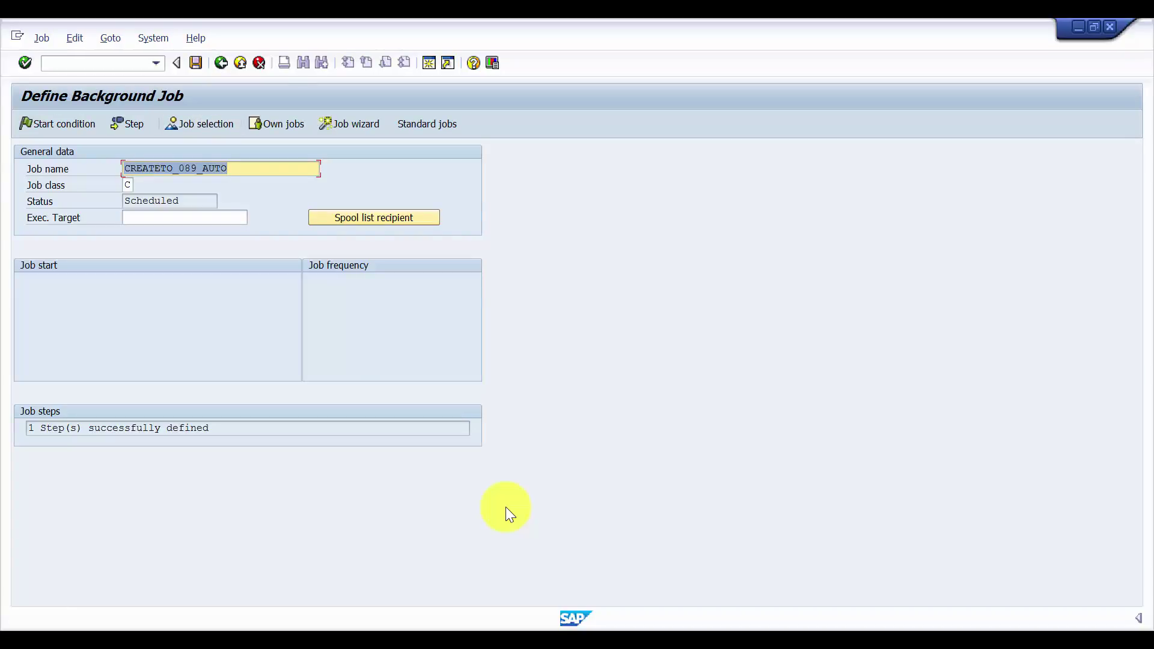
drag(209, 428, 28, 428)
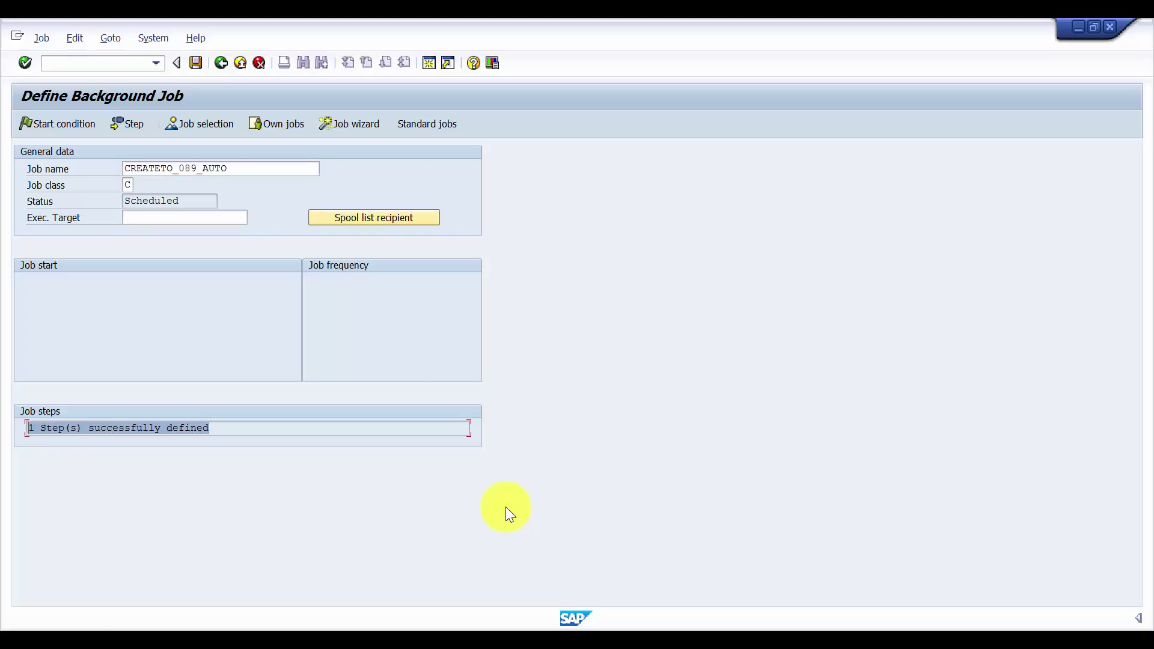
key(Left)
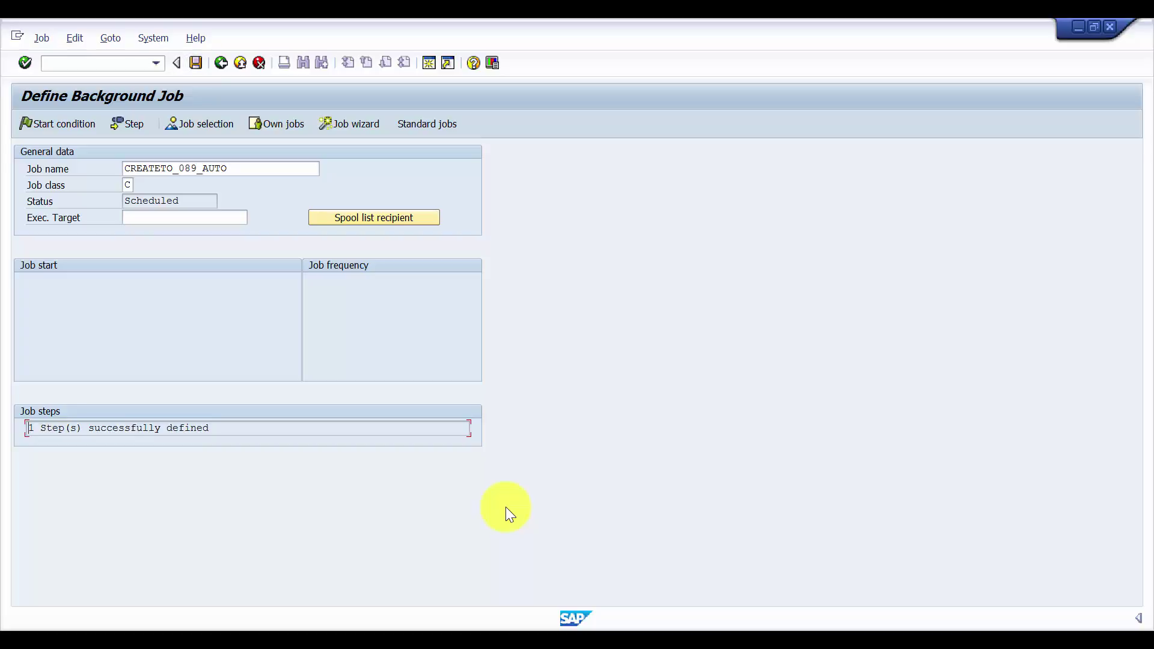
- Open the job's start condition, choose an immediate start and mark the job as periodic
key(Tab)
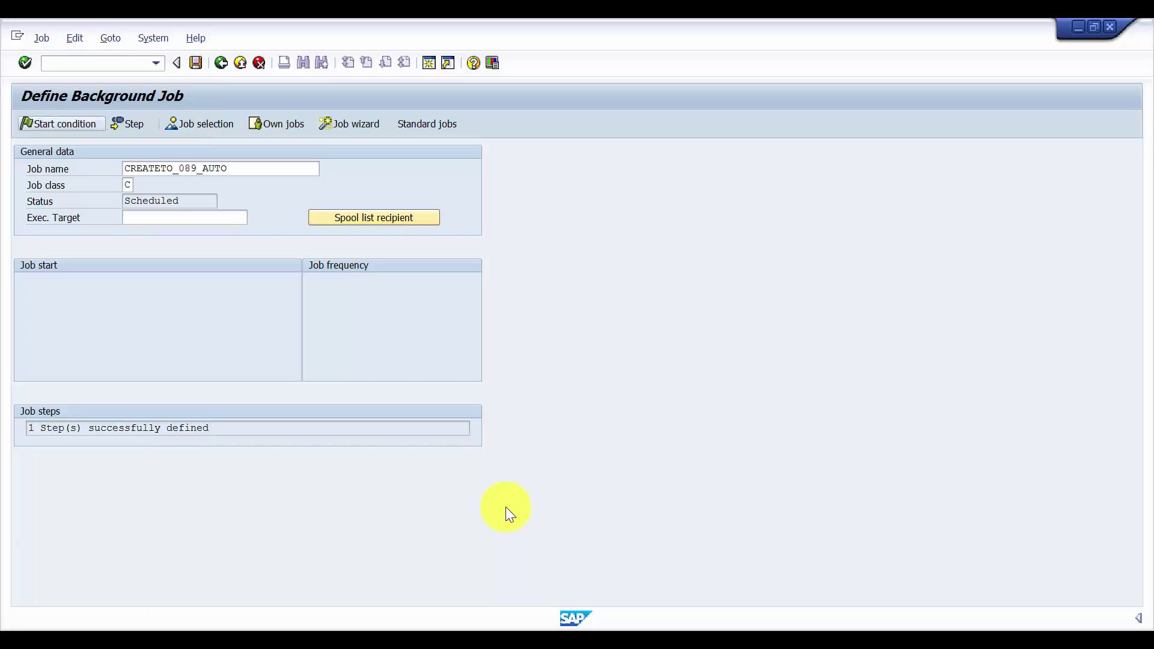
key(Return)
drag(174, 153, 555, 207)
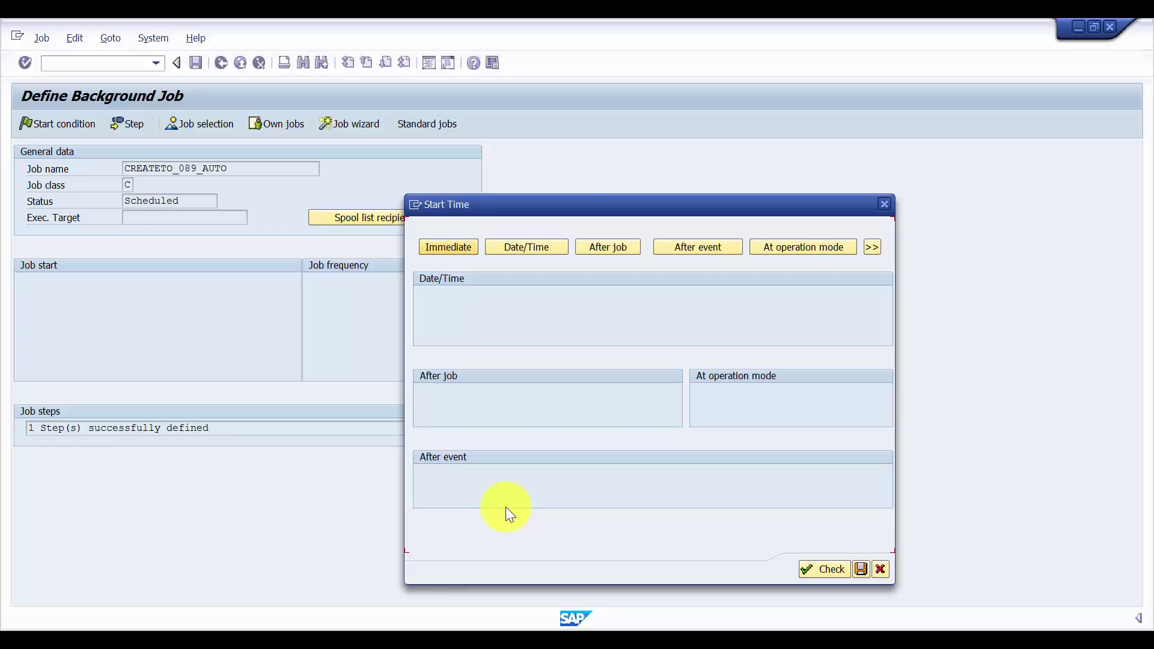
key(Return)
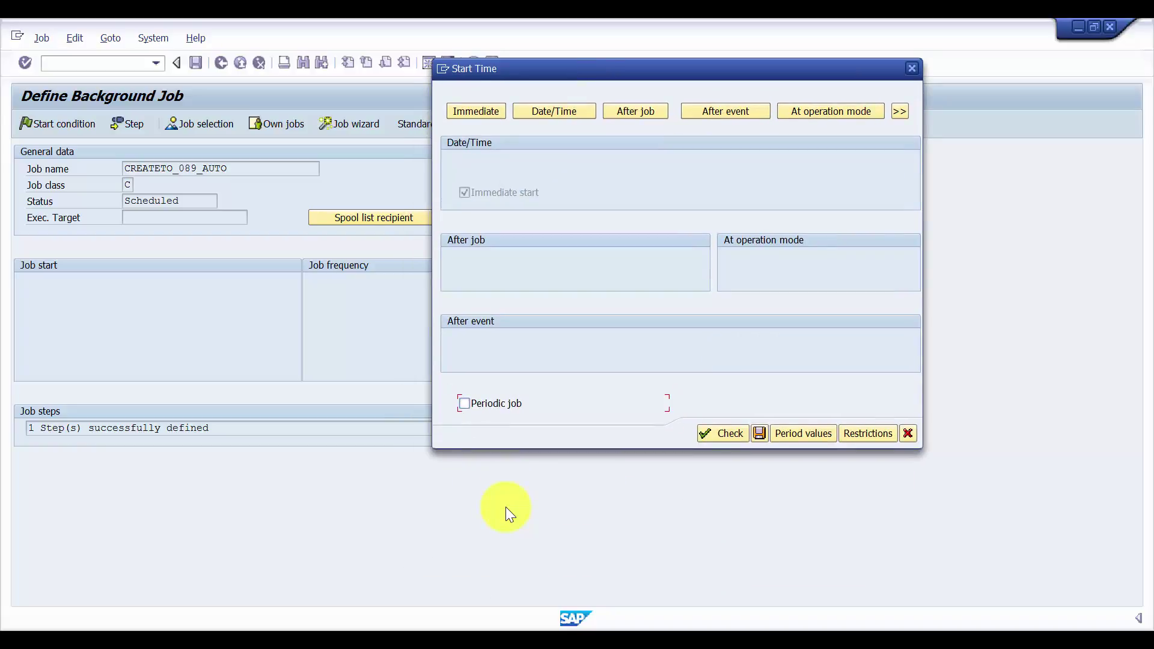
key(space)
- Open the period values for the job and choose a custom period other than the preset hourly to monthly options
key(F5)
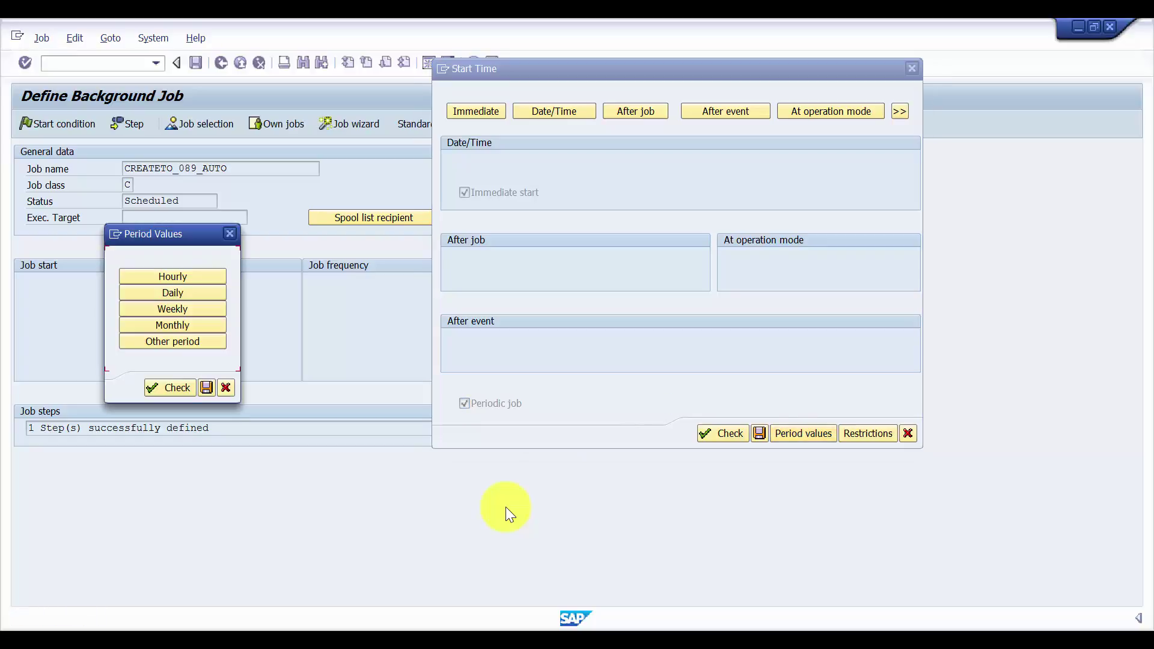
key(Up)
key(Up)
key(Down)
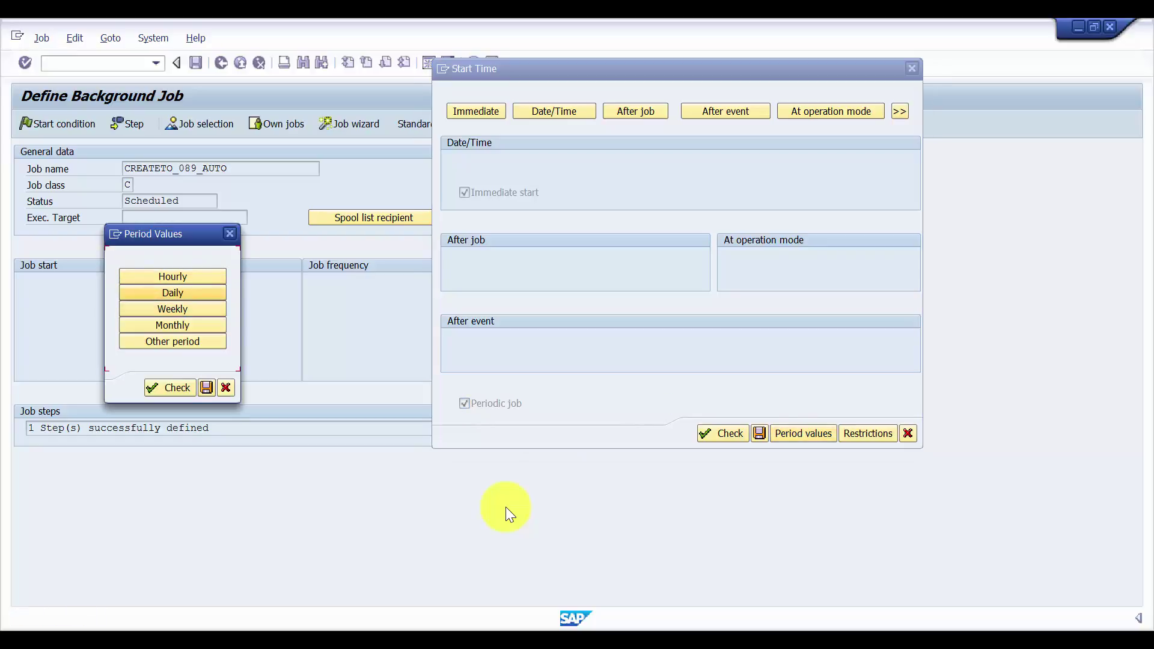
drag(180, 238, 433, 110)
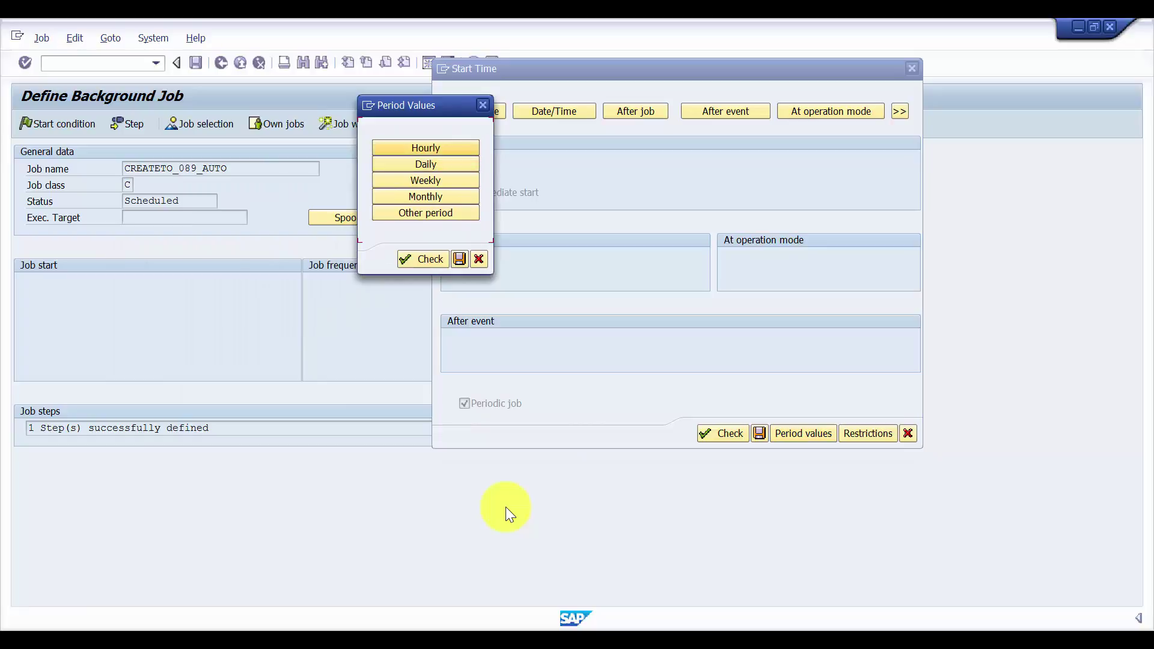
key(Down)
key(Down)
key(Up)
key(Up)
key(Up)
key(Up)
key(Up)
key(Return)
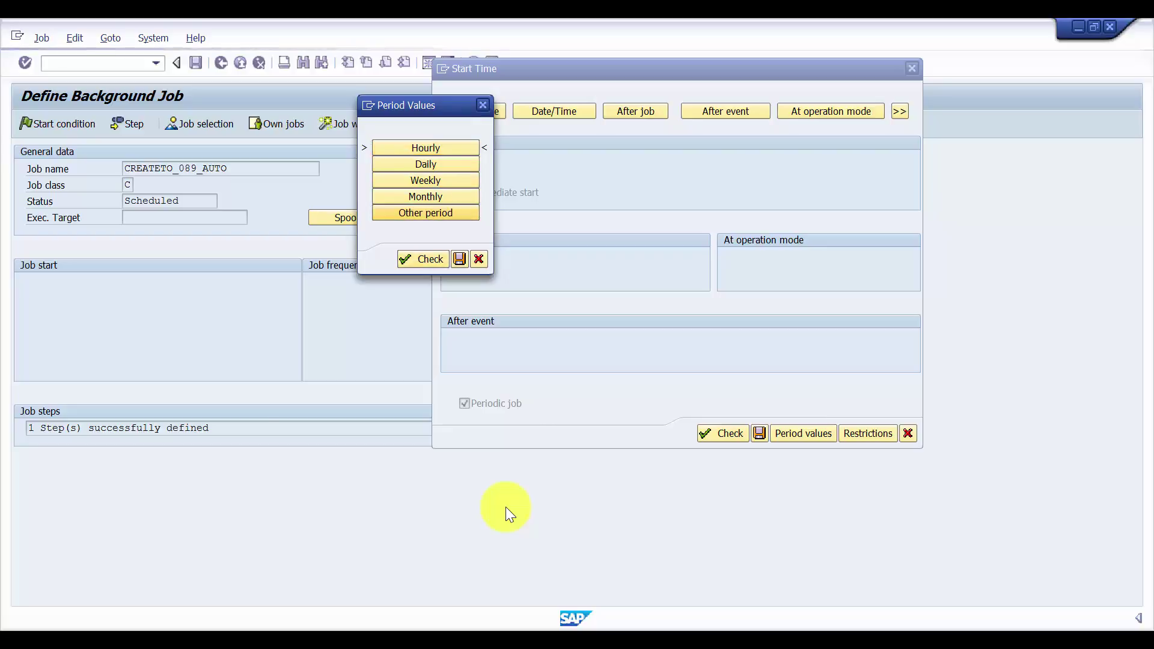
key(Return)
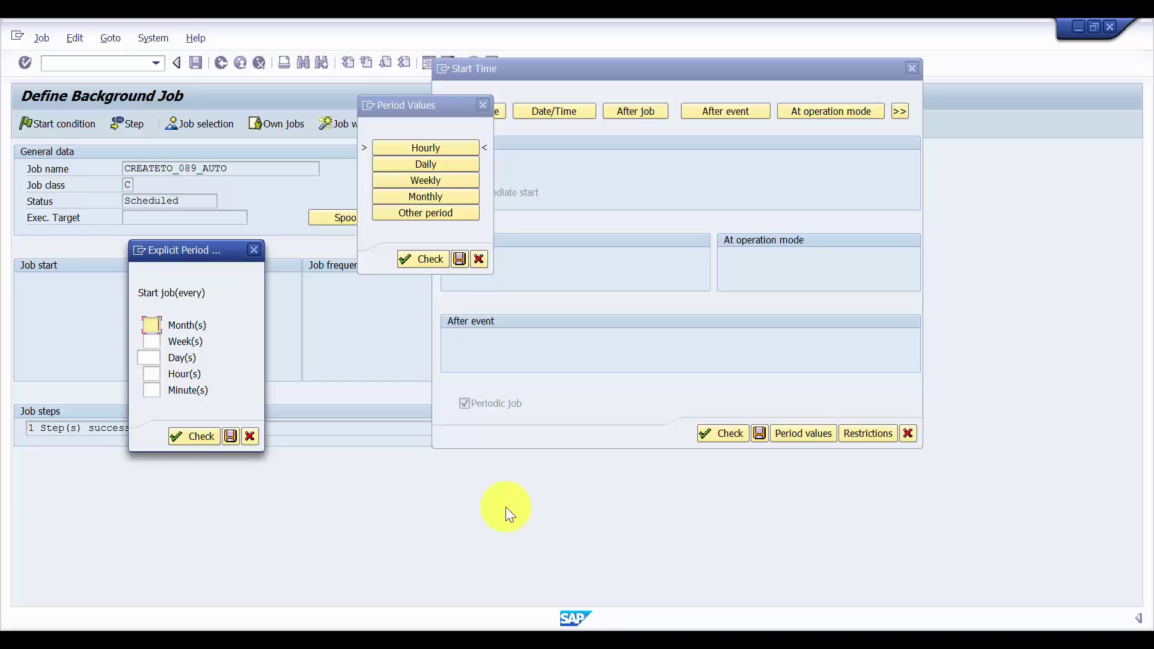
- Set the job to start every 10 minutes and confirm the period values
key(Tab)
key(Tab)
key(Tab)
key(Tab)
text(10)
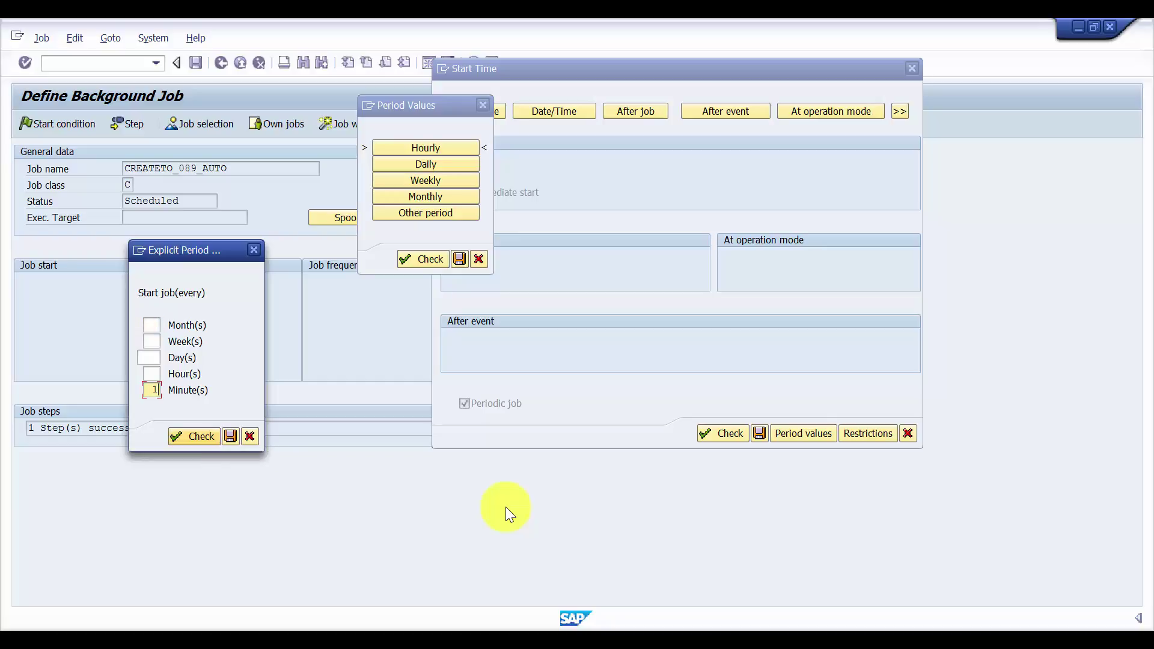
key(Tab)
key(Tab)
key(Tab)
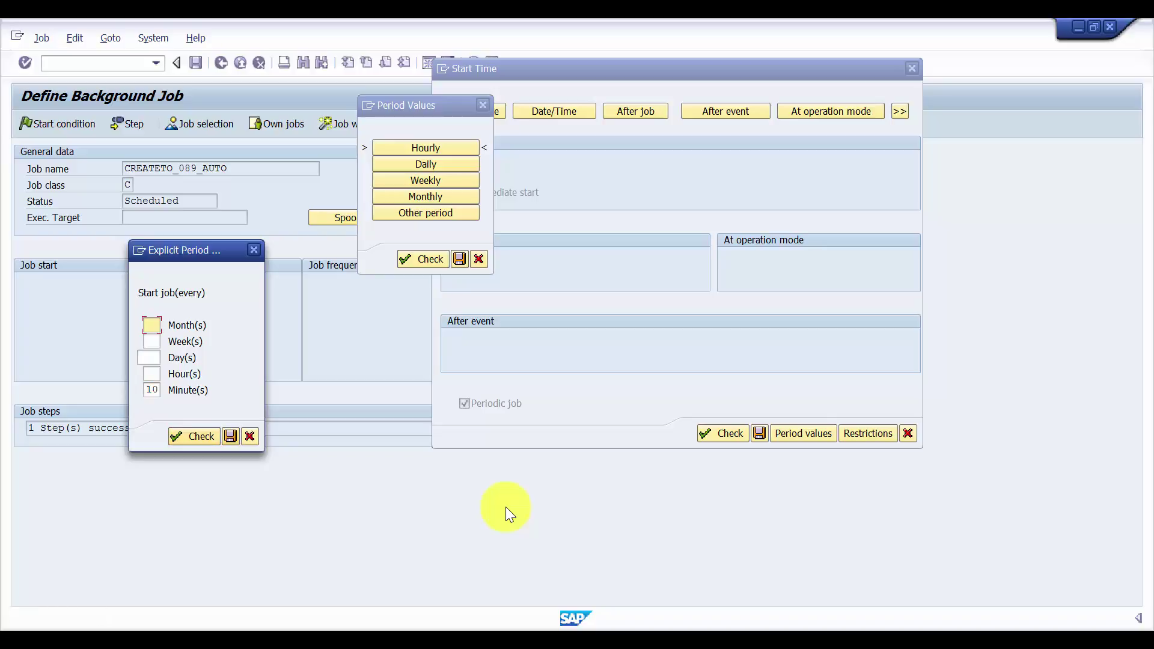
key(Return)
key(Tab)
key(Tab)
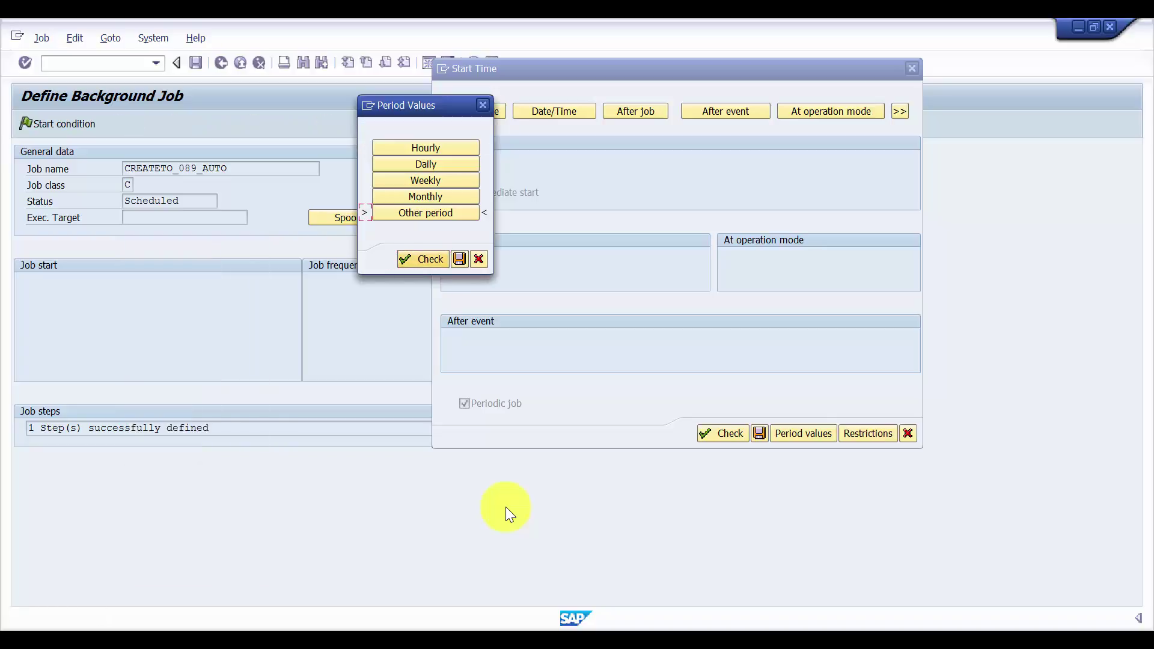
key(Return)
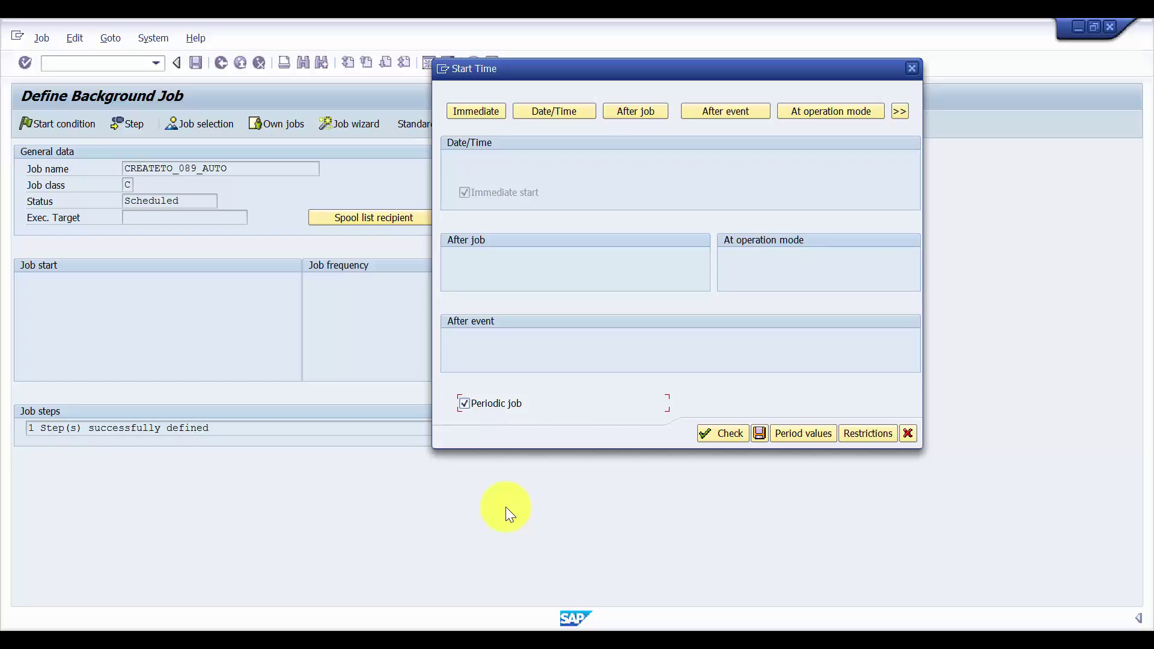
- Switch the start condition to a scheduled date and time, and view the factory-calendar workday options
key(Tab)
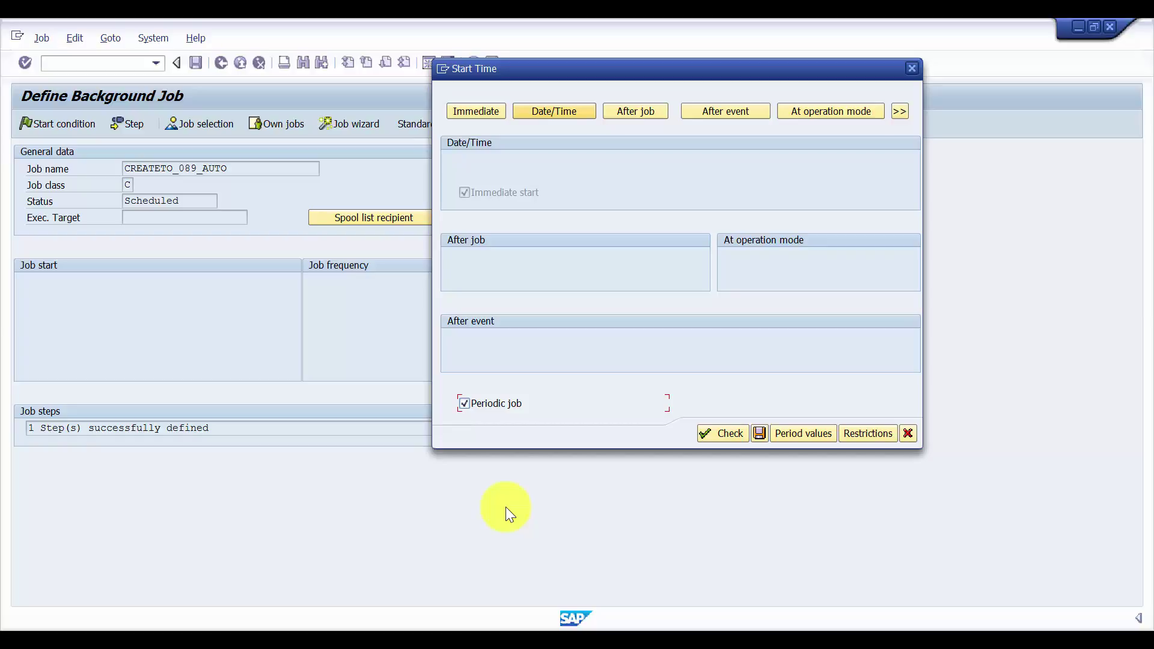
key(Return)
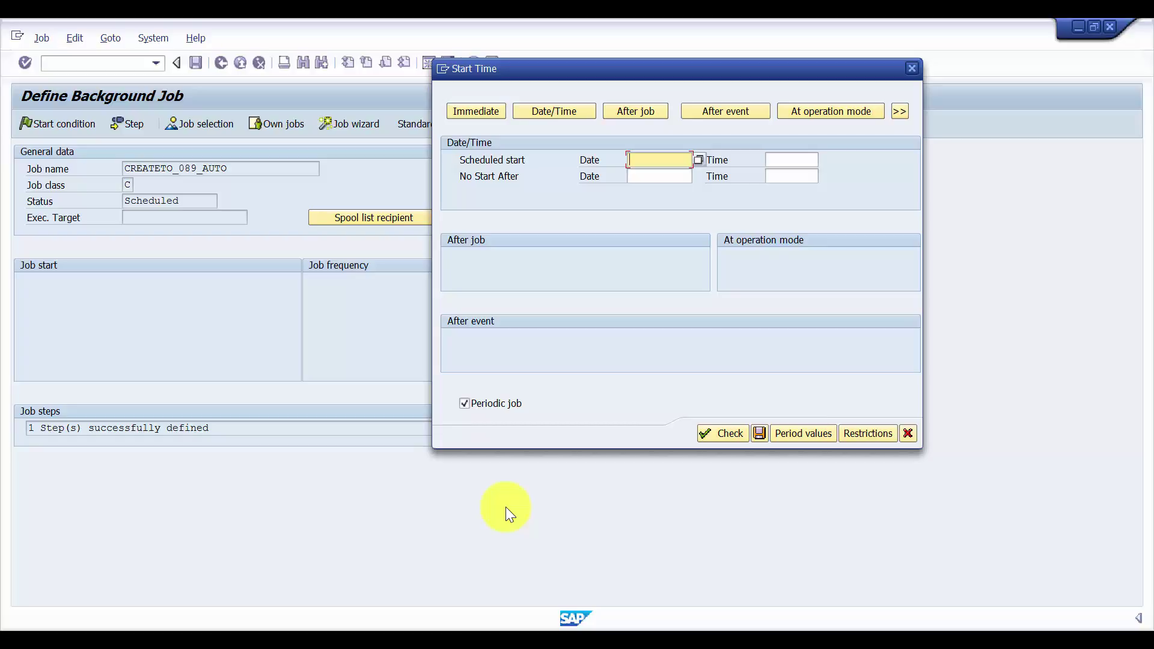
key(shift+Tab)
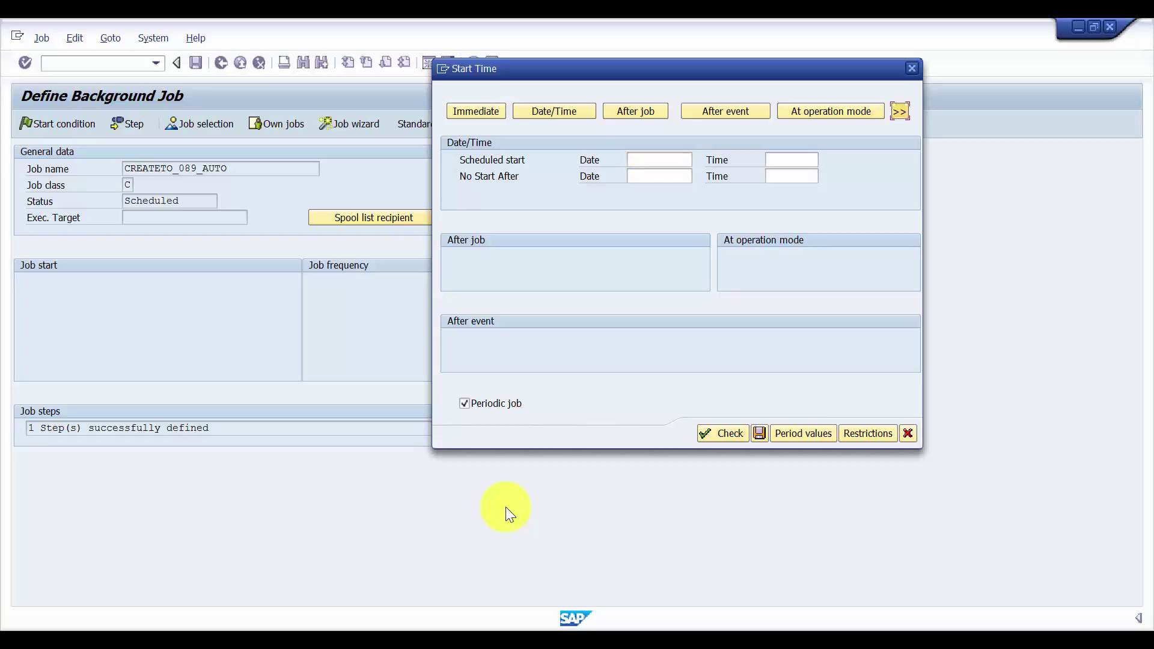
key(Return)
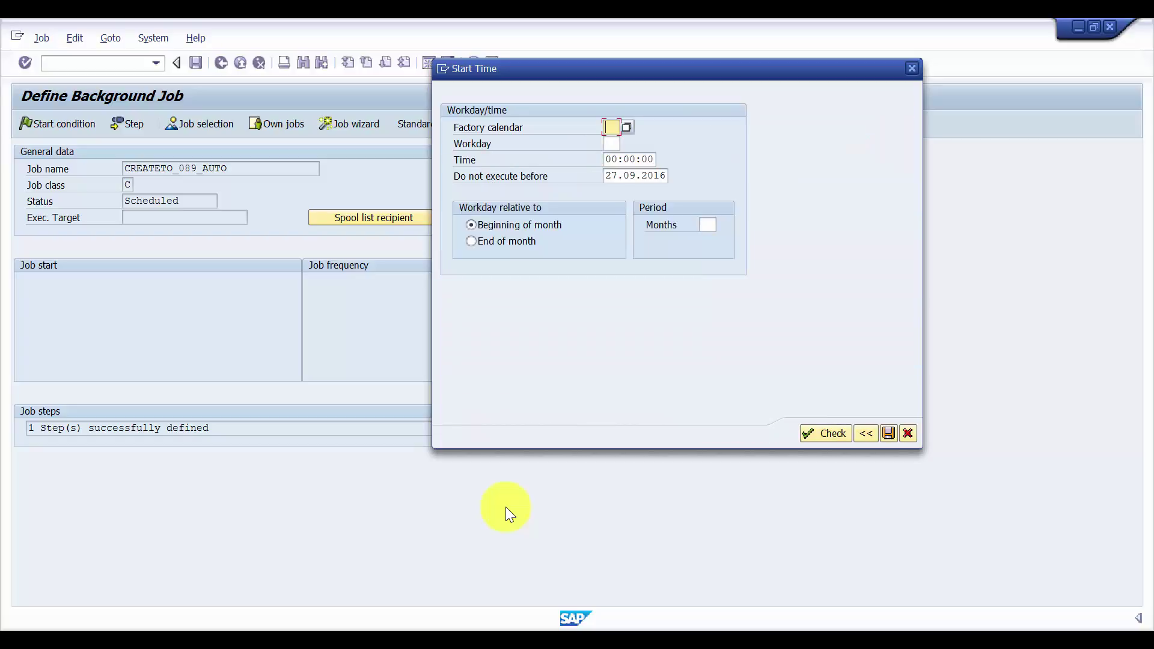
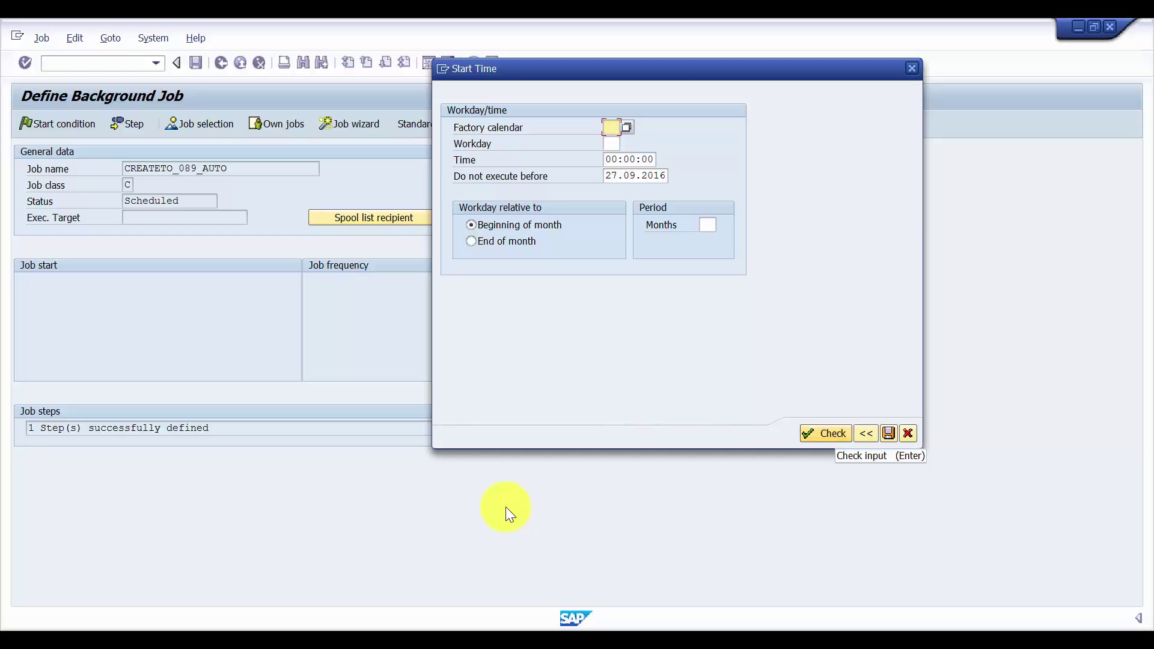
click(865, 434)
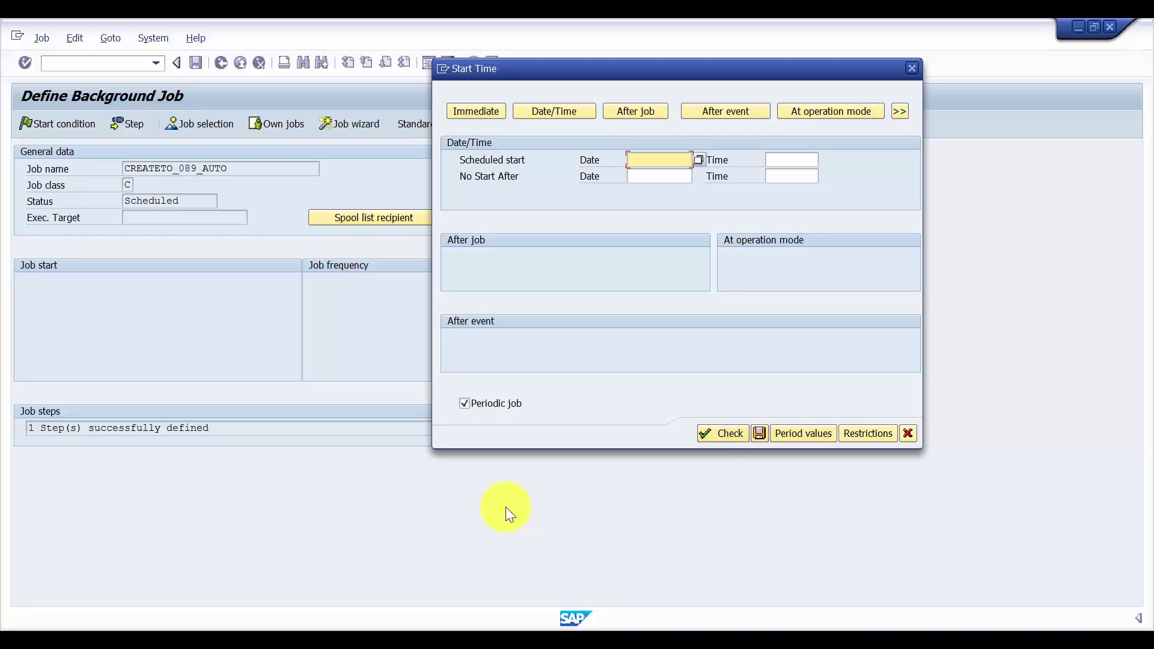
- Set the scheduled start to 27.09.2016 at 08:29:24 and check the start condition
key(Return)
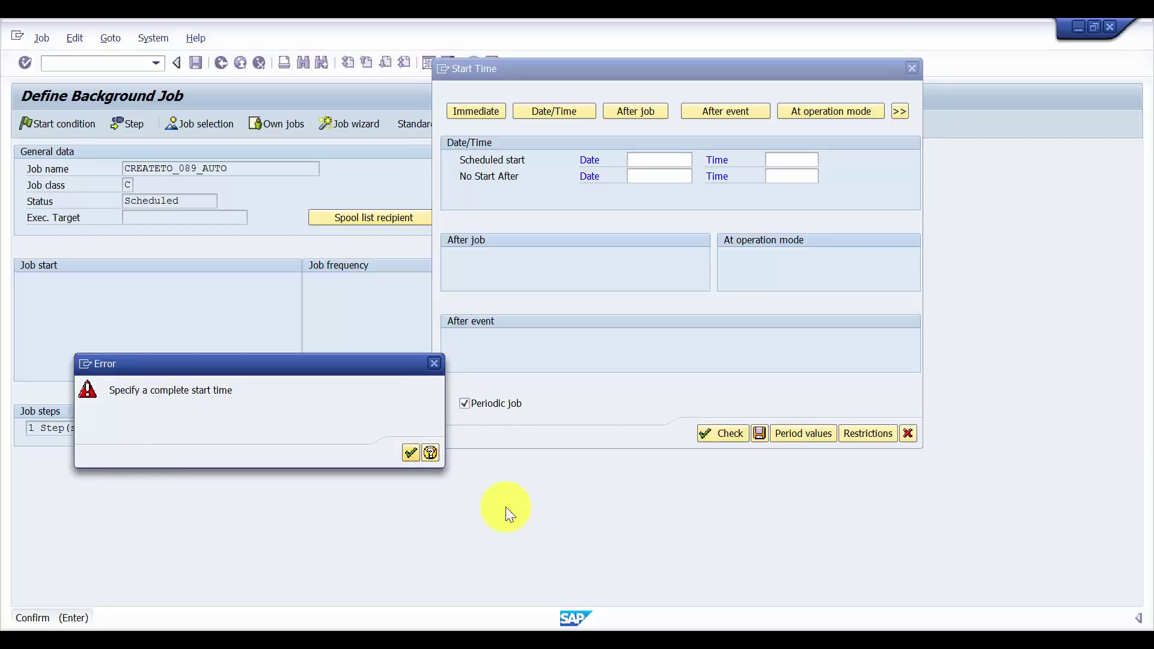
key(Return)
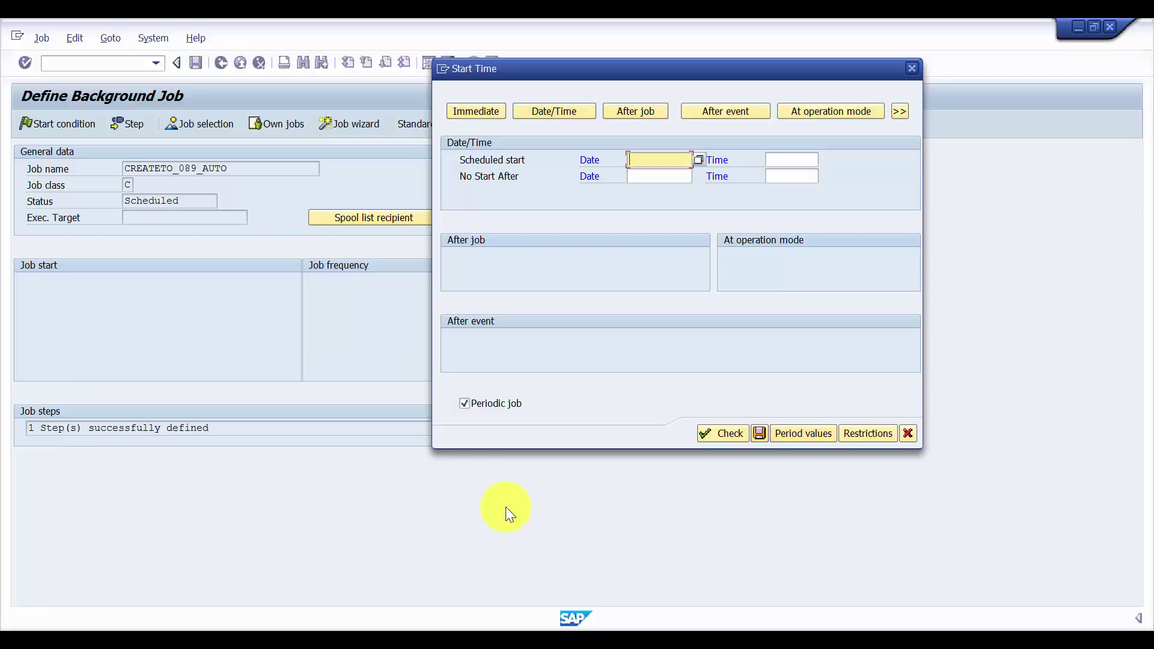
key(F4)
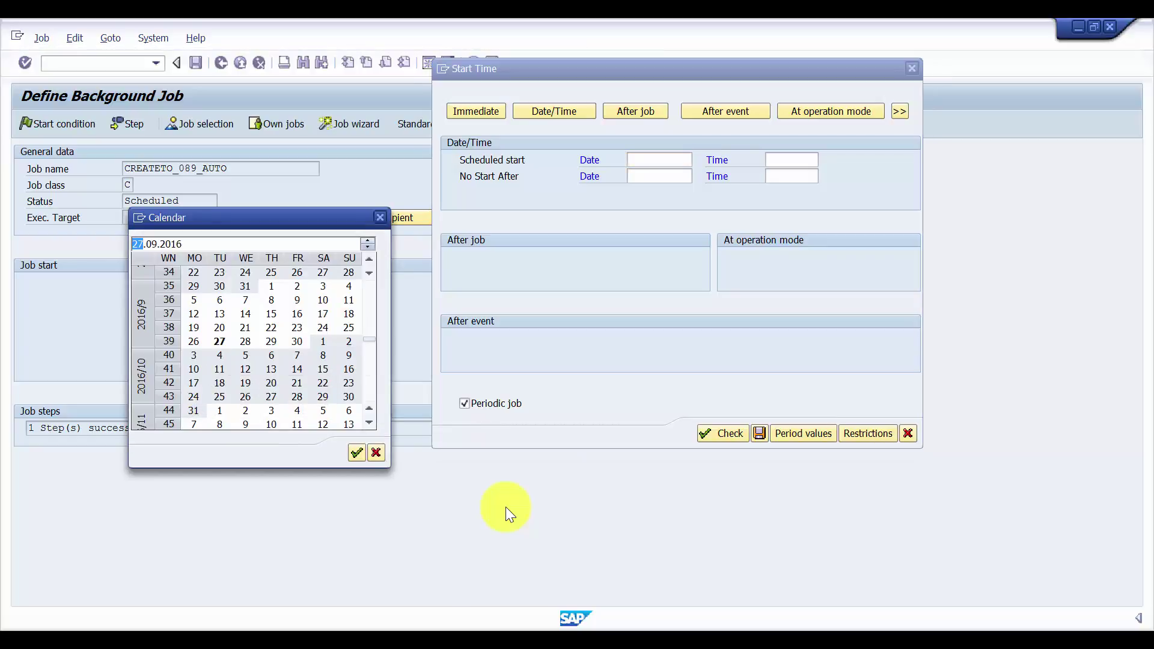
key(Return)
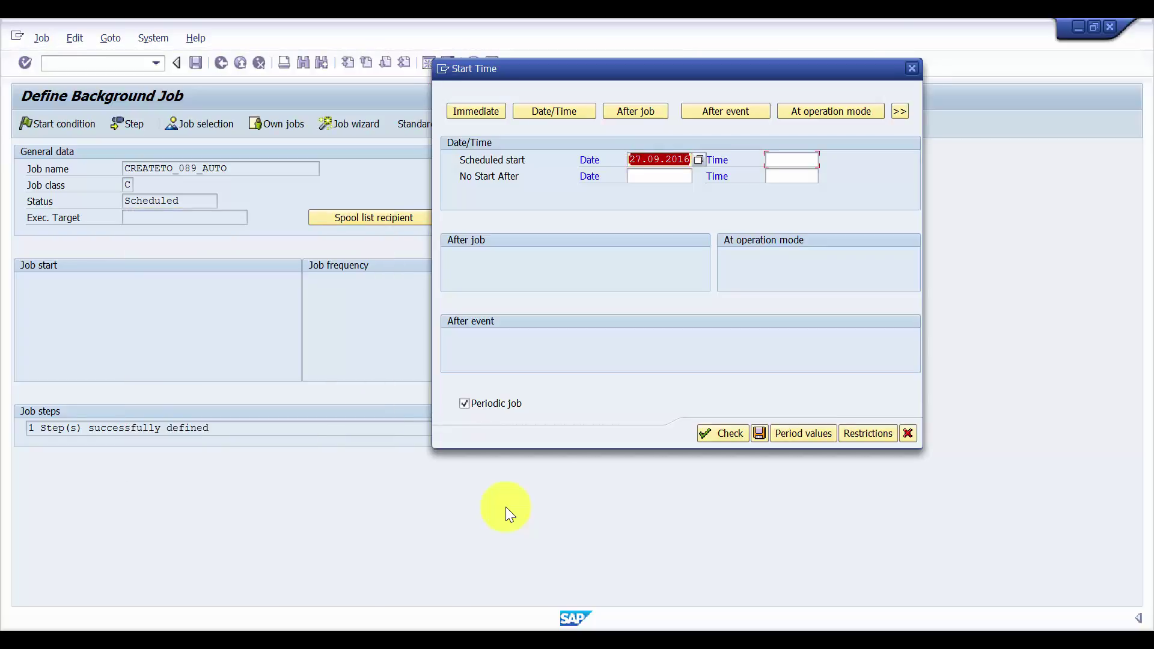
key(Tab)
key(F4)
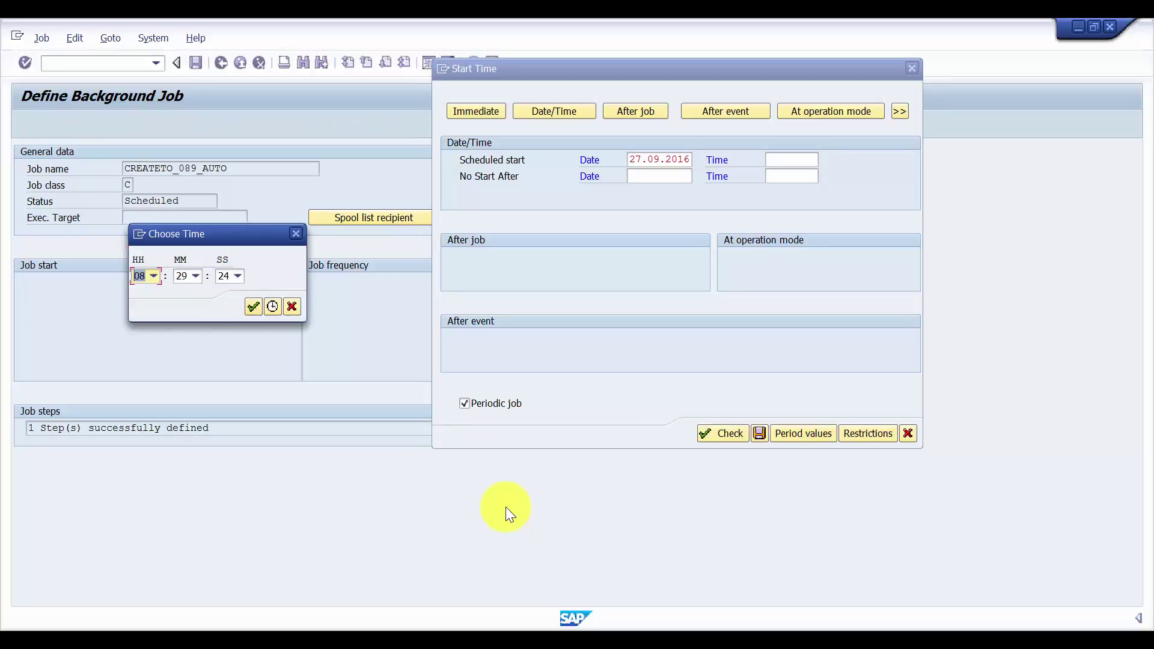
key(Return)
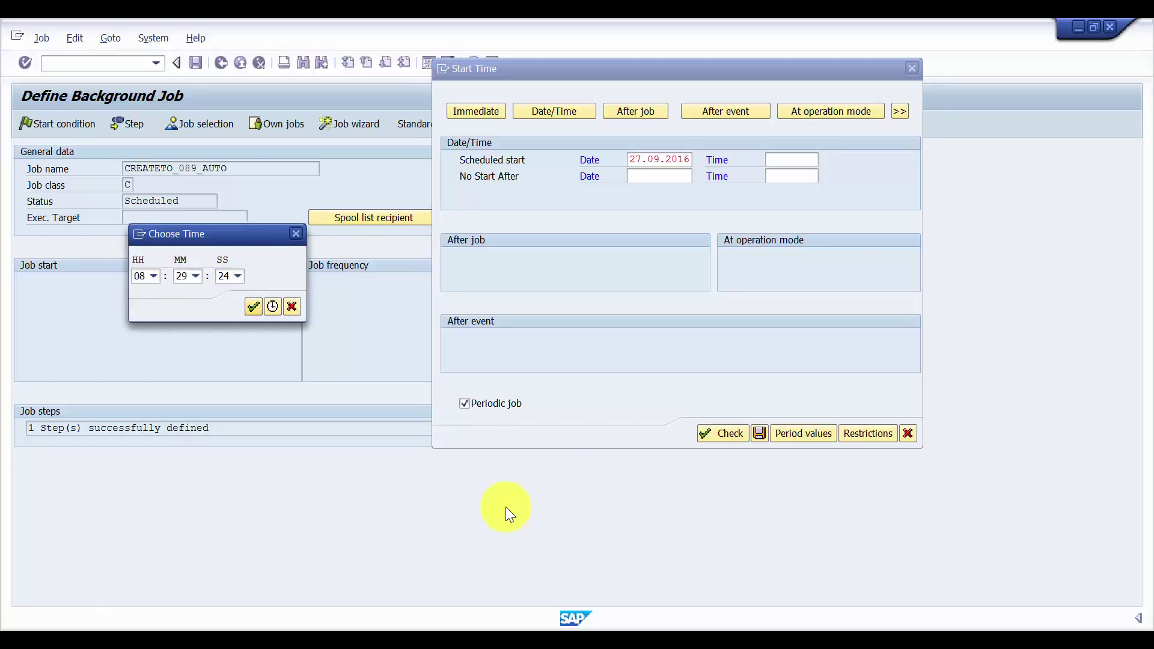
key(Return)
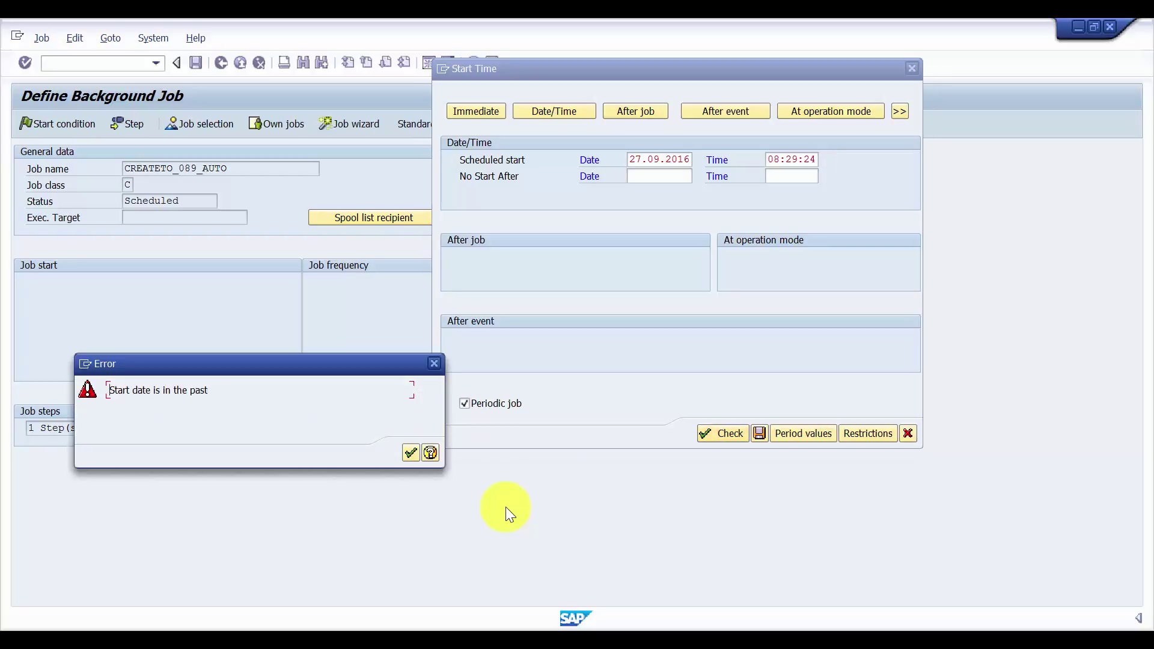
key(Return)
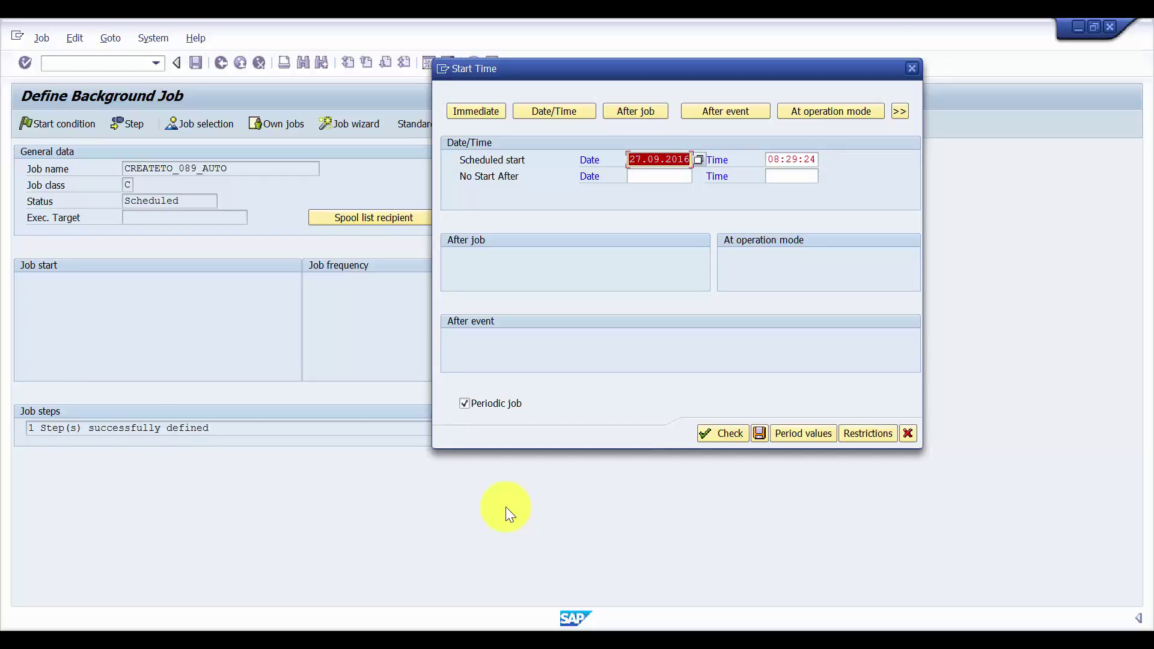
- Try 10:29:24 as the scheduled start time and check the start condition
key(Tab)
key(Delete)
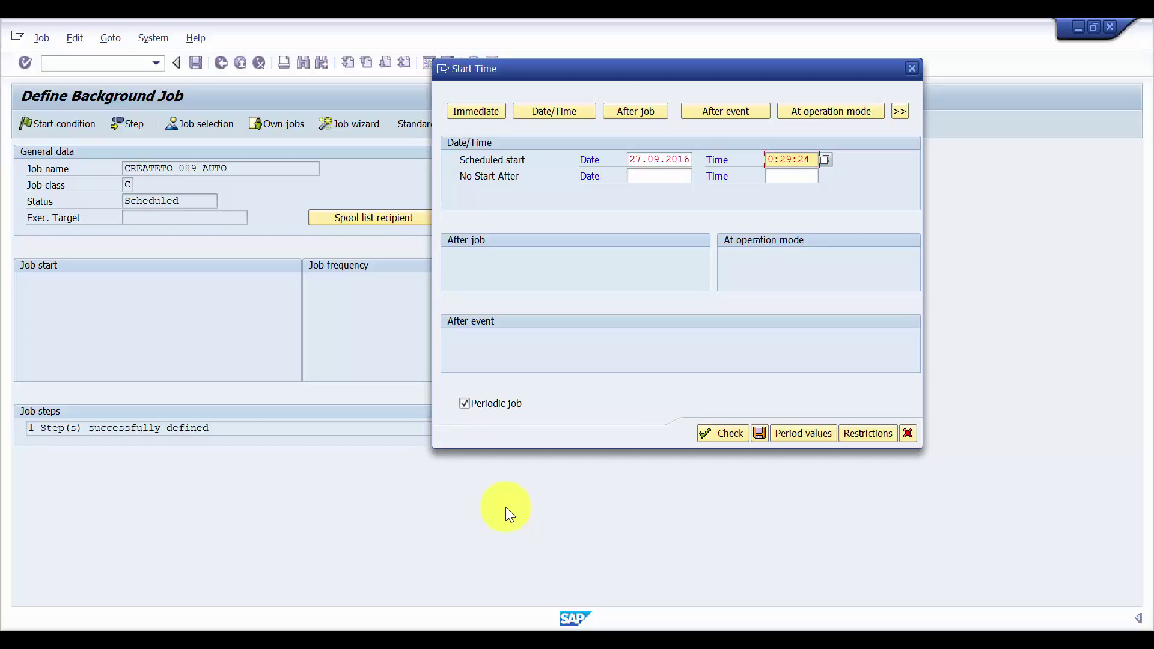
key(BackSpace)
text(10)
key(shift+Tab)
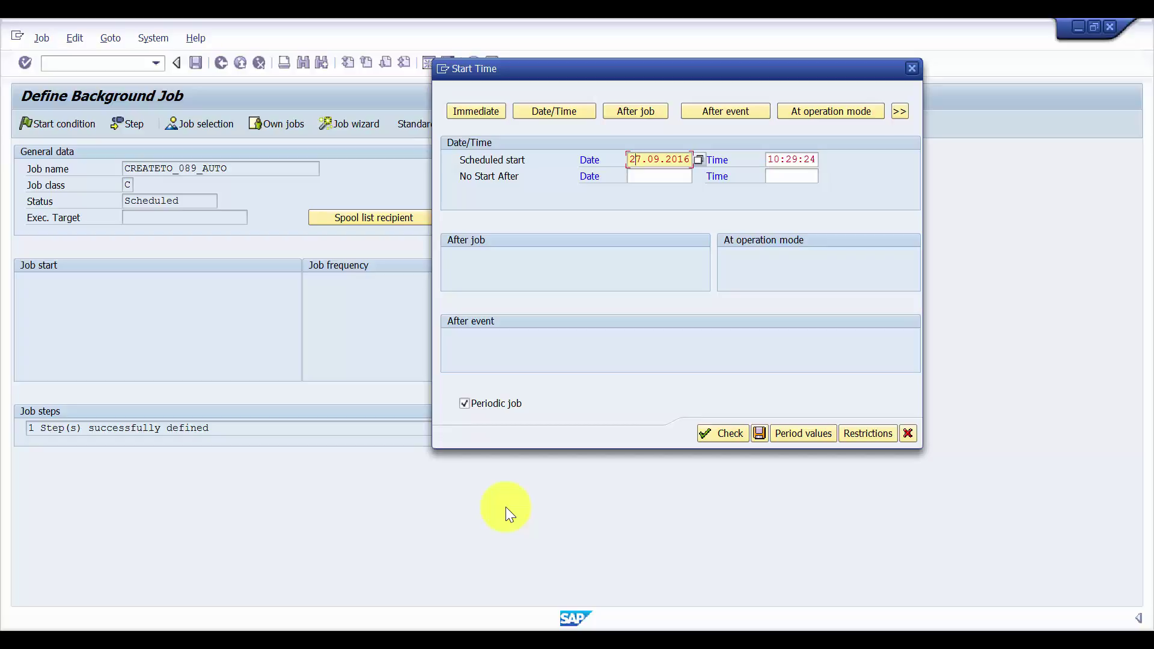
key(Return)
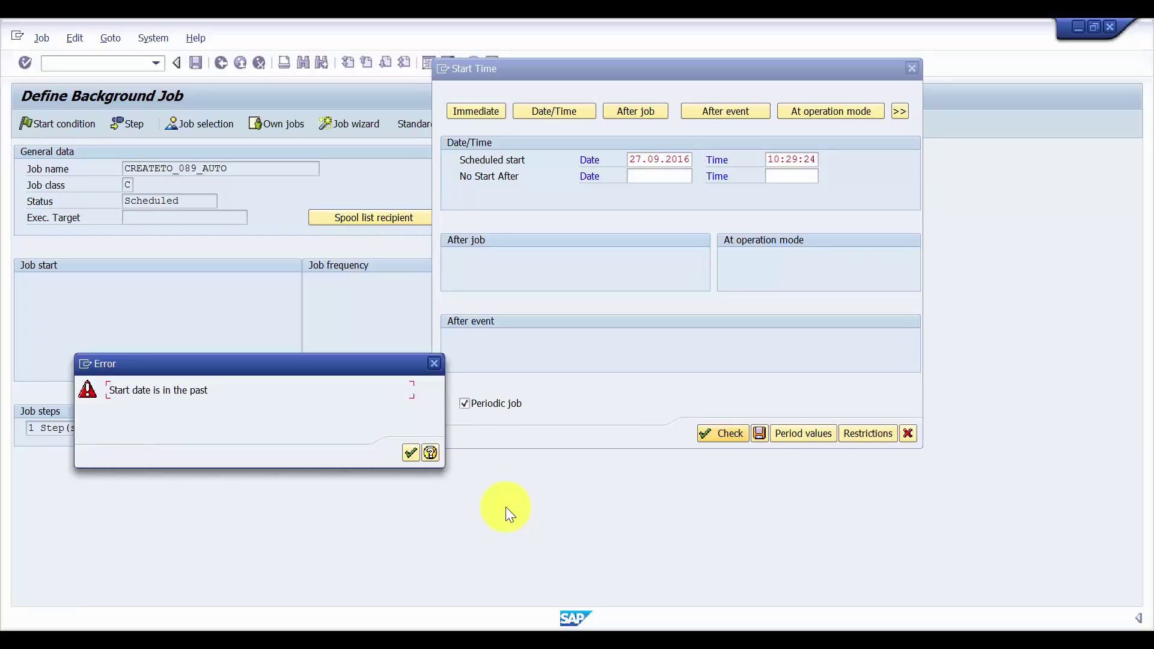
key(Return)
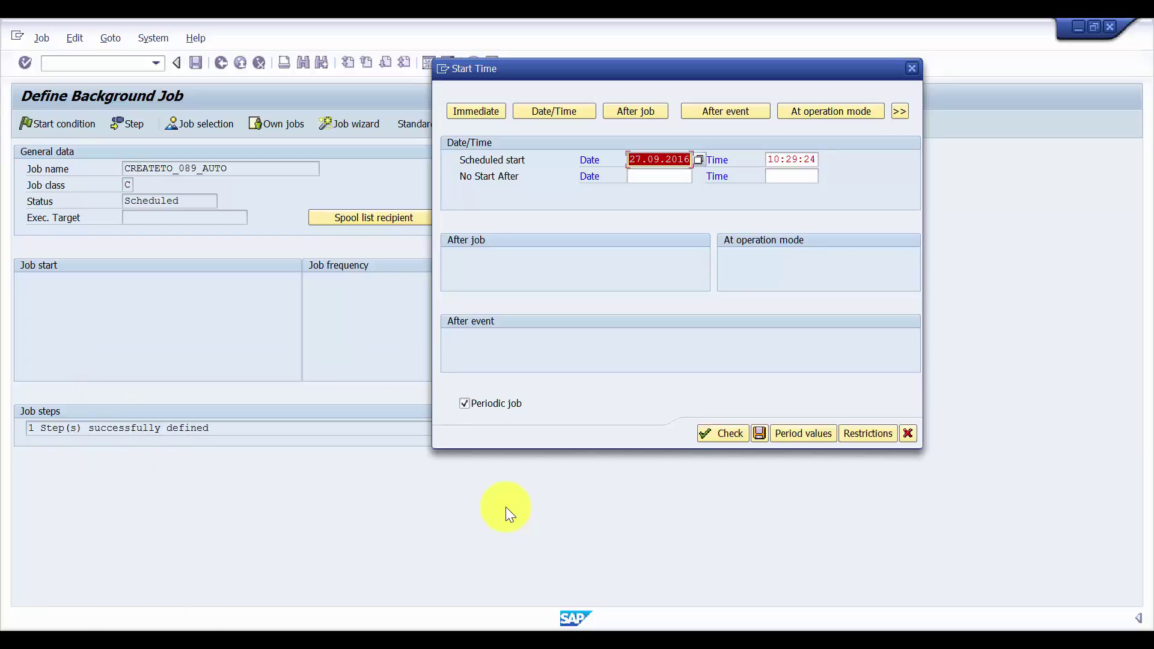
- Set the scheduled start time to 02:29:24 and check the start condition again
key(Tab)
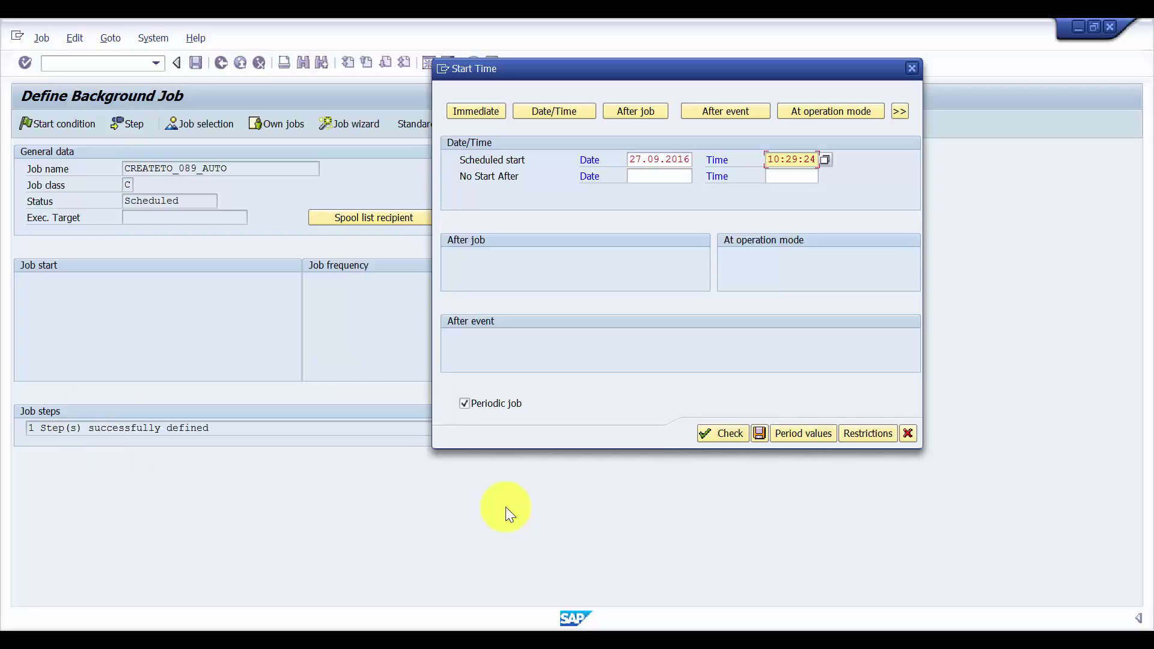
key(shift+Right)
key(shift+Right)
key(Delete)
text(2)
key(Return)
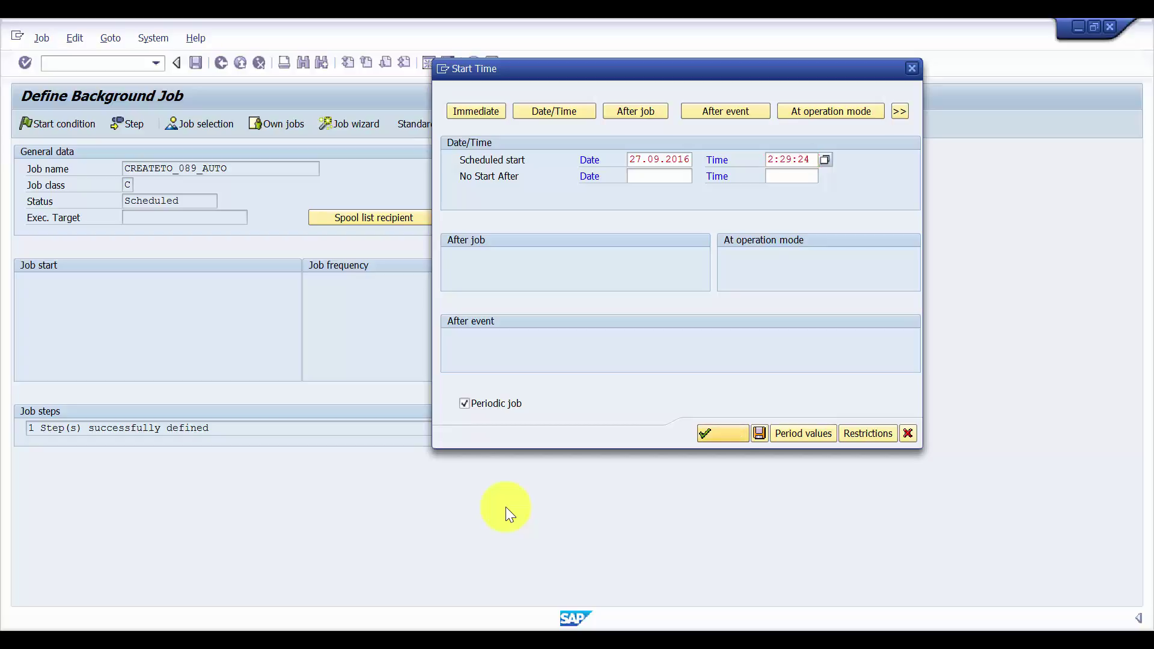
key(Tab)
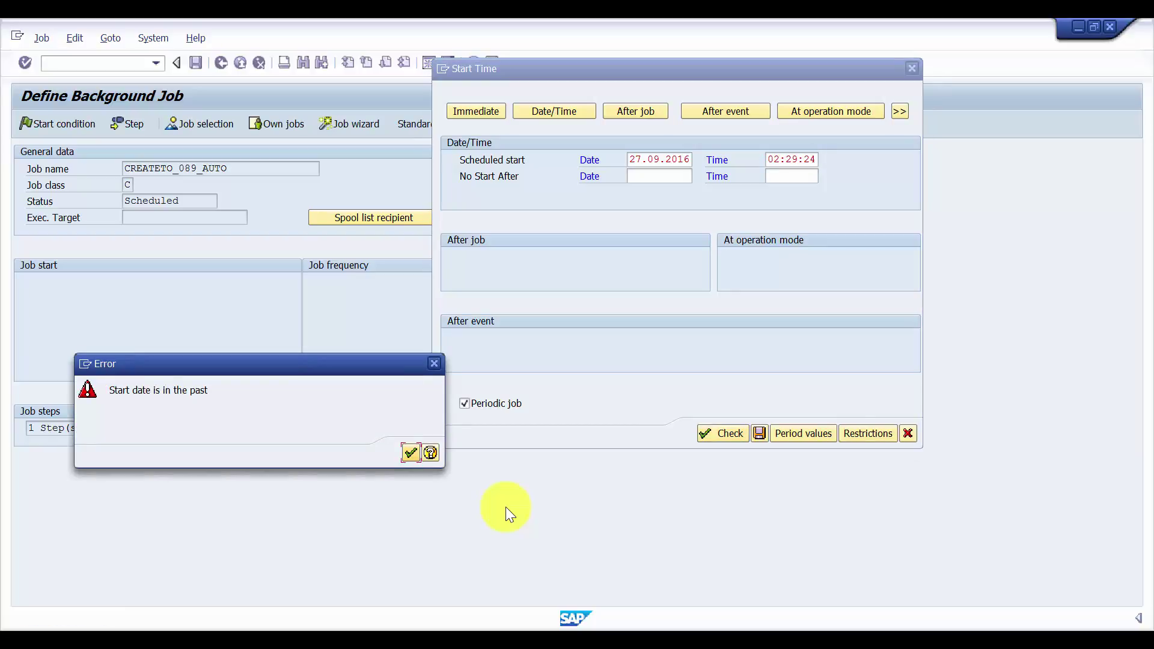
key(Return)
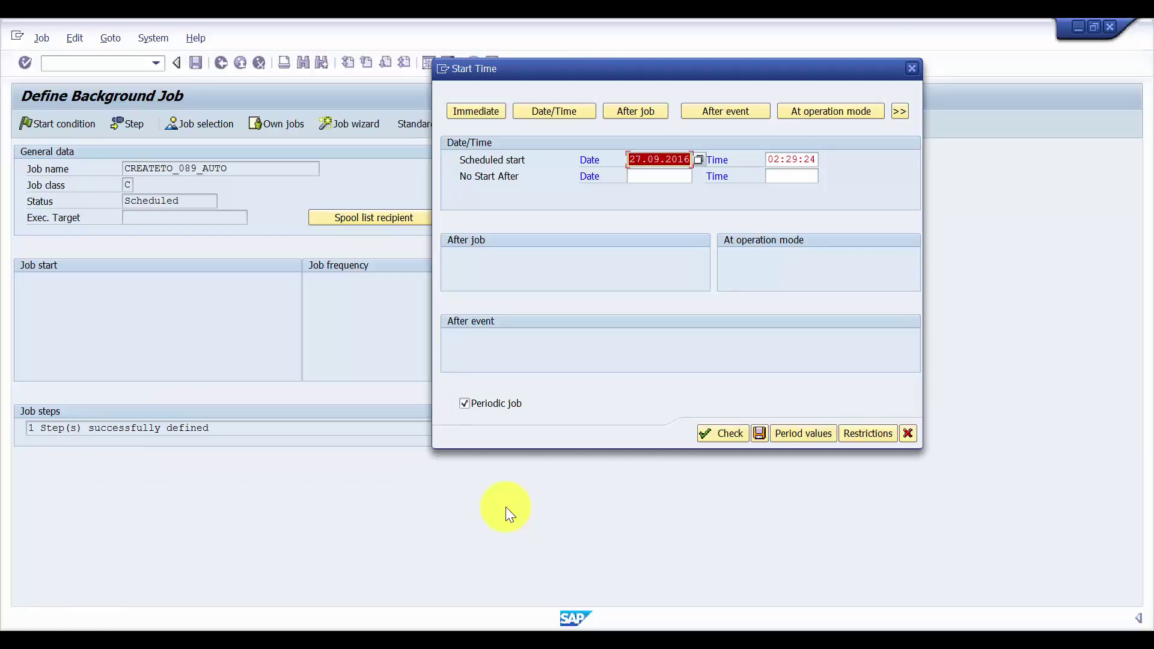
key(Left)
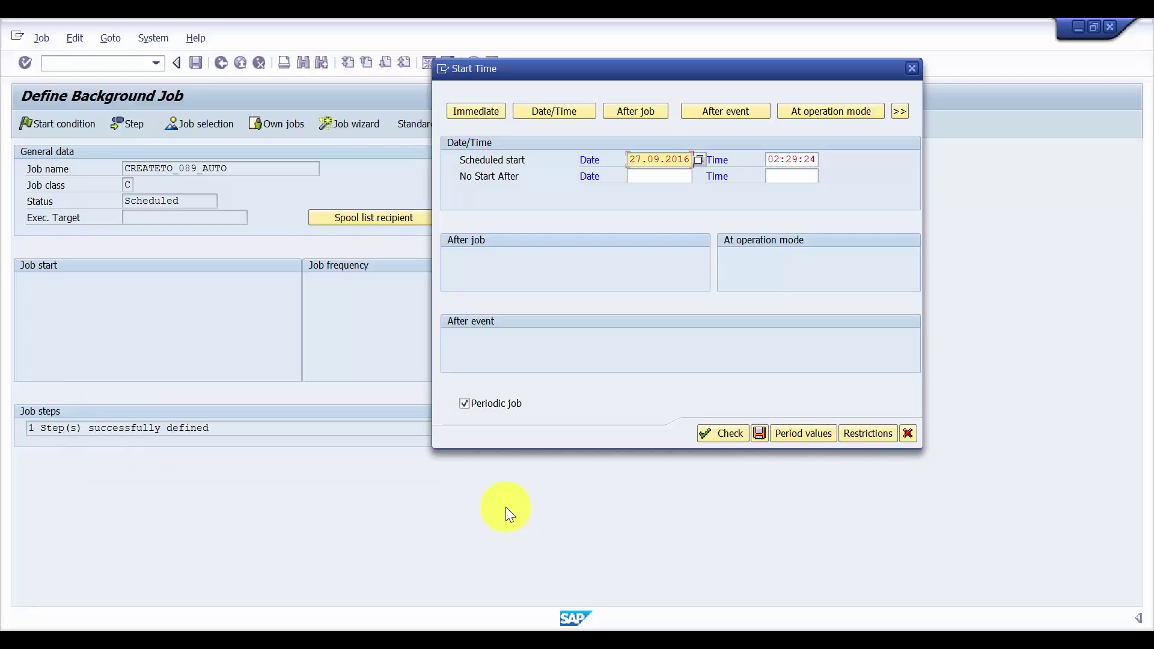
- Set the scheduled start date to 28.09.2016, check it, and save the start condition
key(Right)
key(Delete)
text(8)
key(Return)
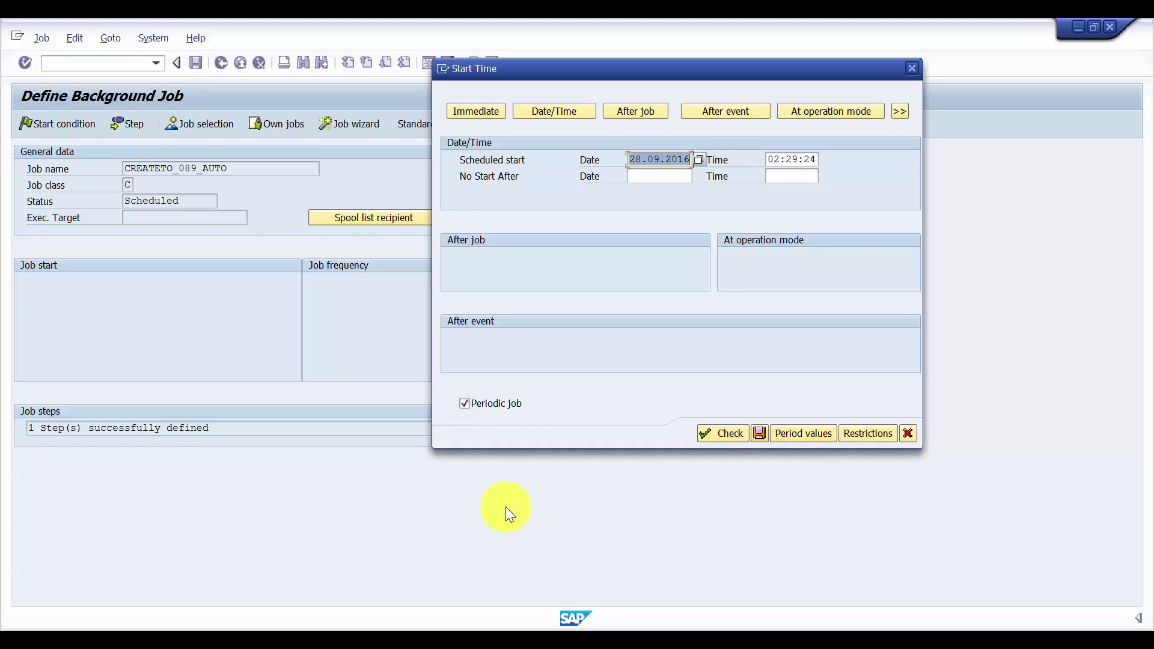
key(ctrl+s)
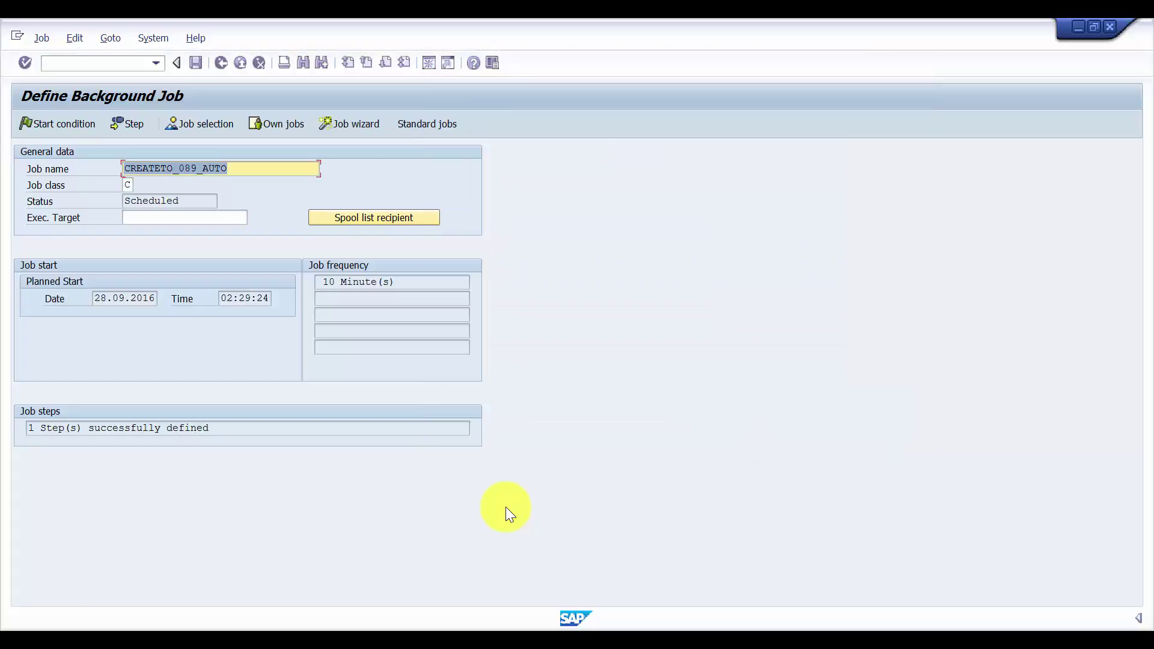
- Examine the job frequency and the planned start date and time of the background job
key(ctrl+Tab)
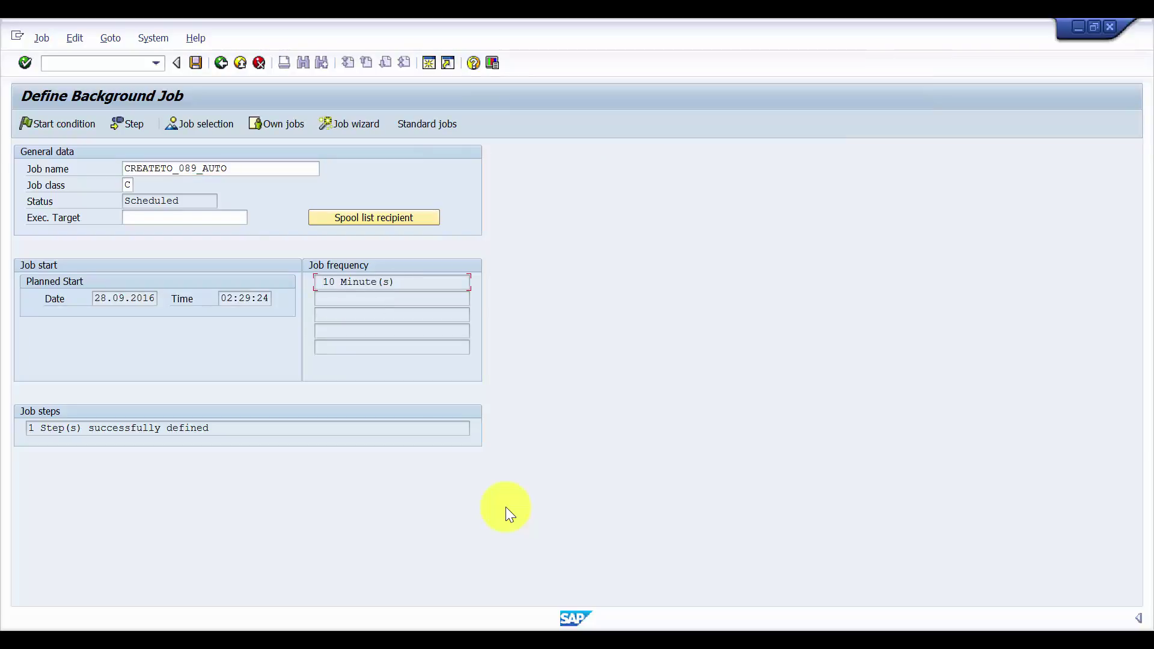
key(shift+Right)
key(shift+Right)
key(shift+Right)
key(shift+Right)
key(shift+Right)
key(shift+Right)
key(shift+Right)
key(shift+Right)
key(shift+Right)
key(shift+Right)
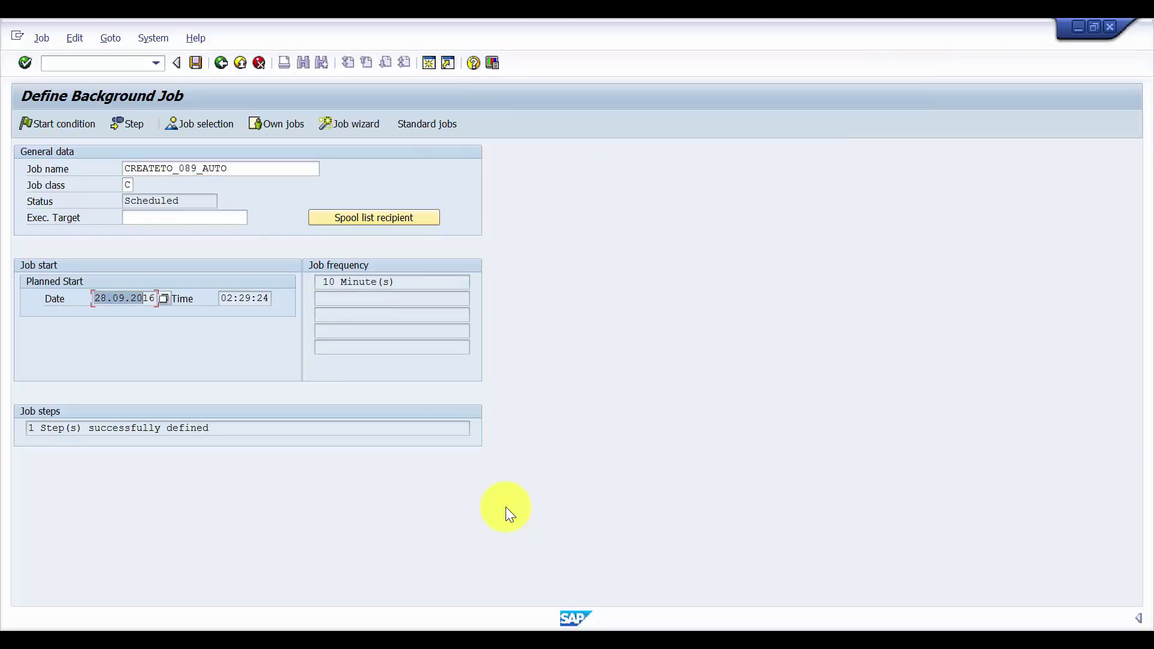
key(Right)
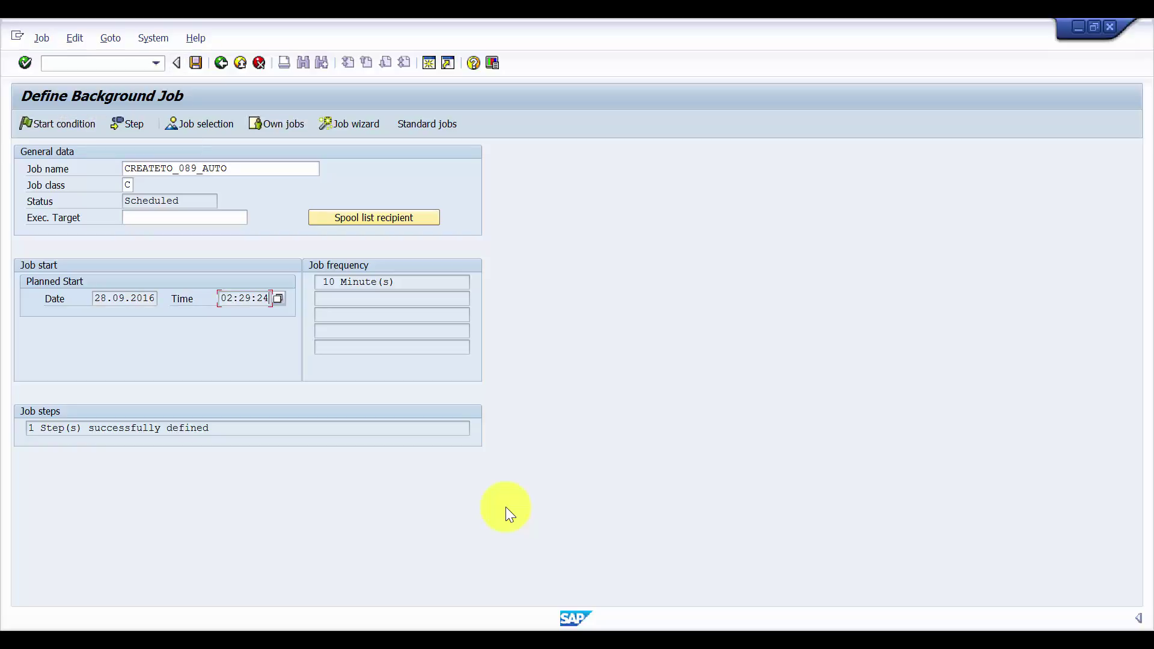
- Examine the job status and save the background job CREATETO_089_AUTO
drag(180, 201, 154, 201)
click(155, 201)
key(ctrl+s)
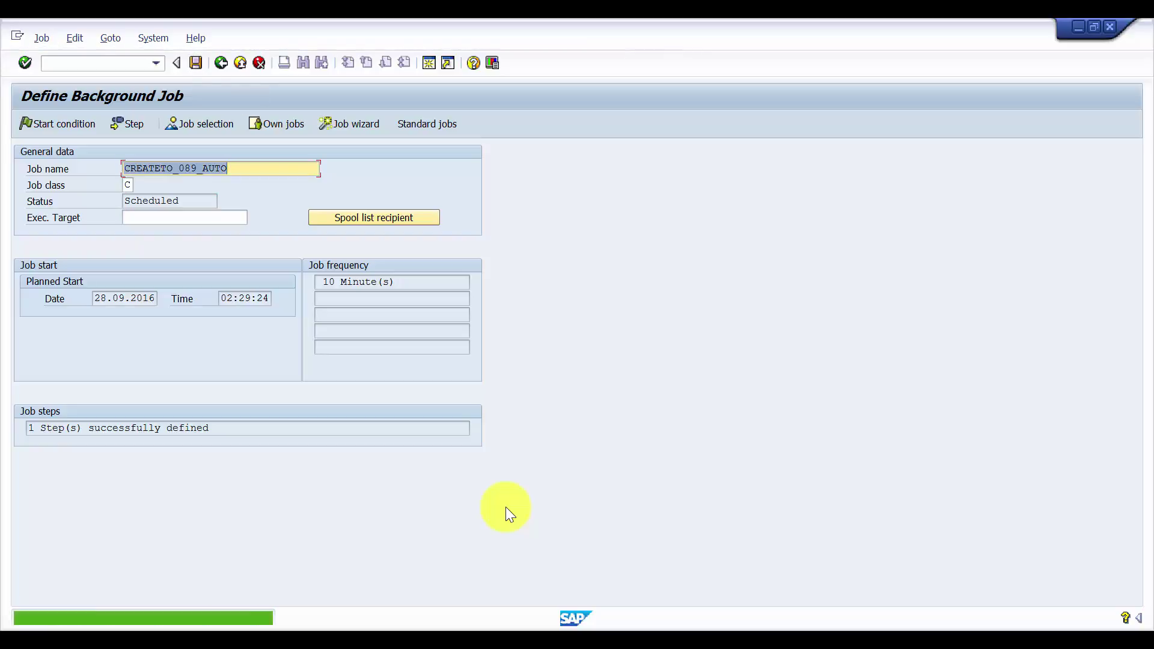
- View the detailed explanation of the job save message and close it
key(F1)
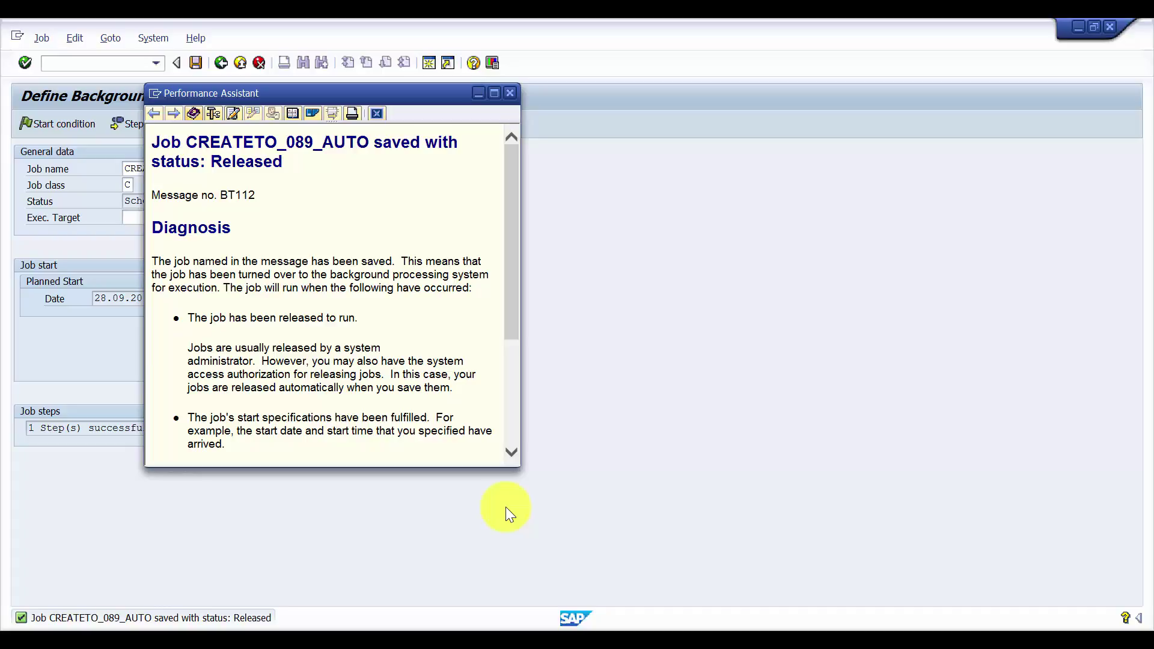
drag(283, 162, 152, 142)
key(Left)
key(Escape)
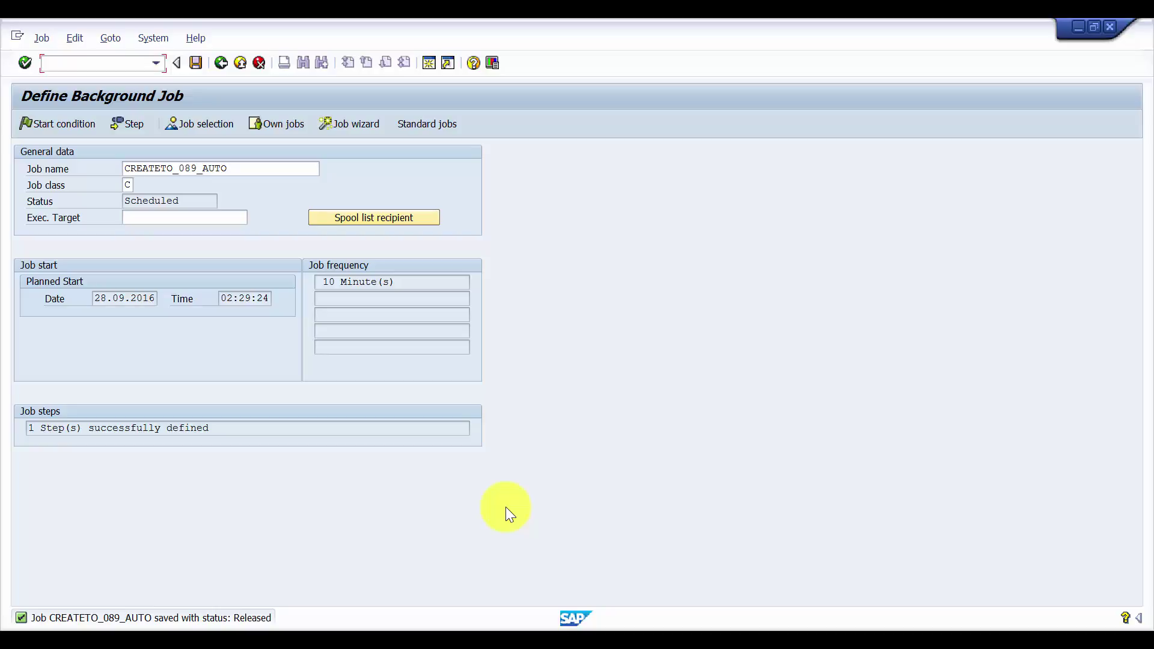
- Reopen the start condition of the background job CREATETO_089_AUTO
key(Tab)
key(Tab)
key(Tab)
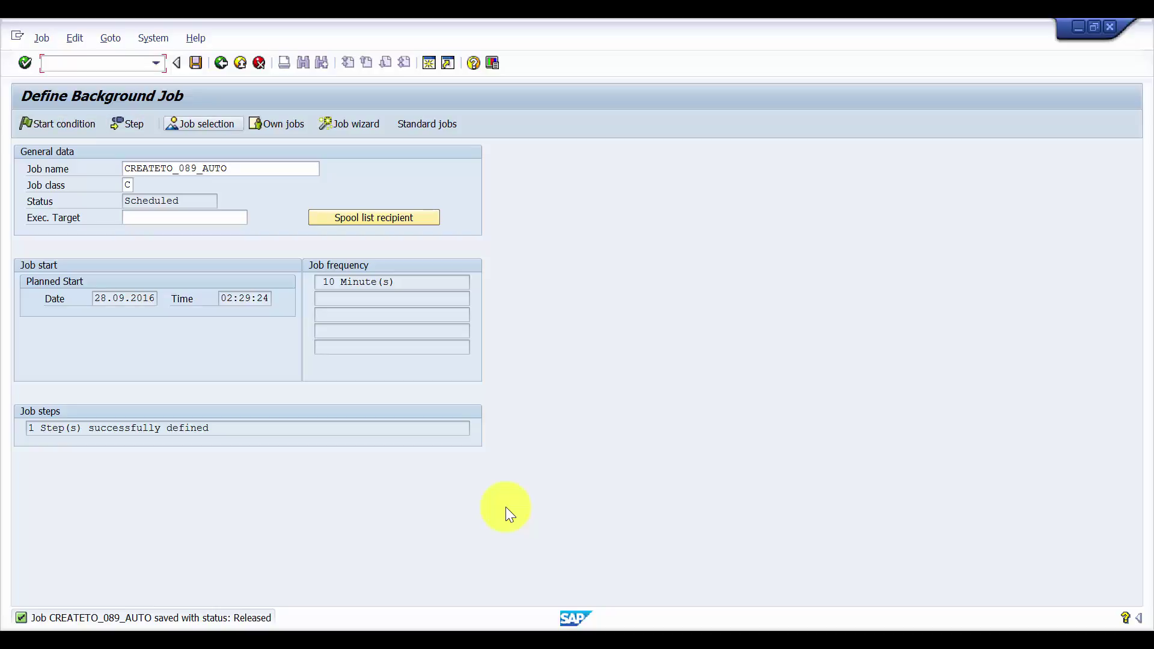
key(shift+Tab)
key(shift+Tab)
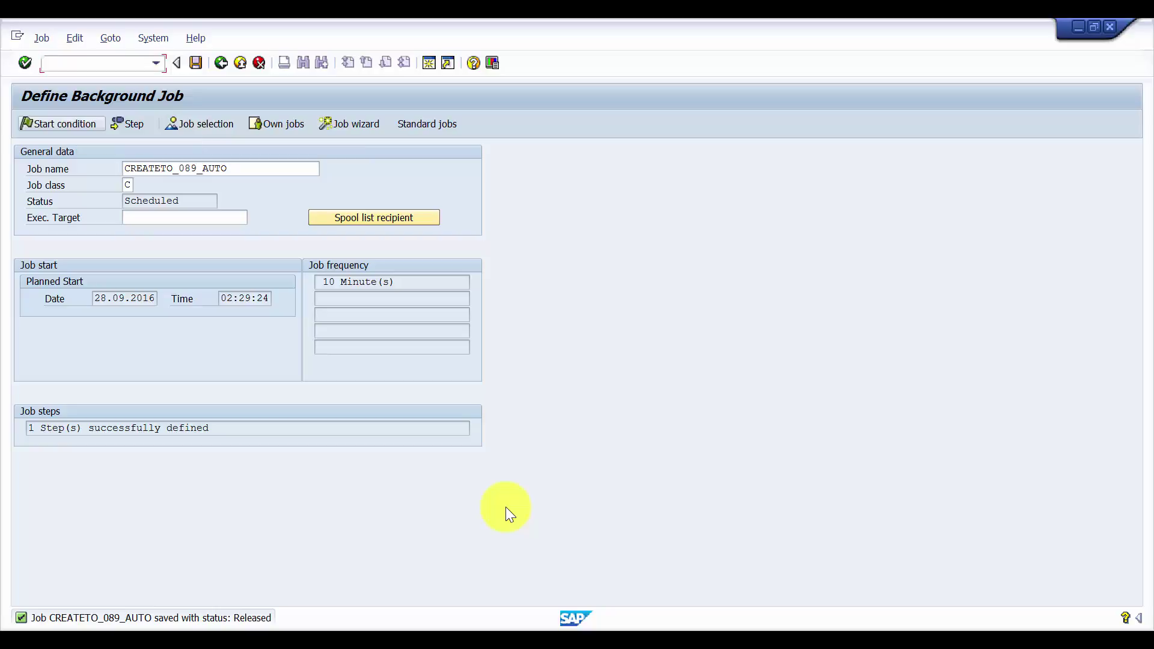
key(Return)
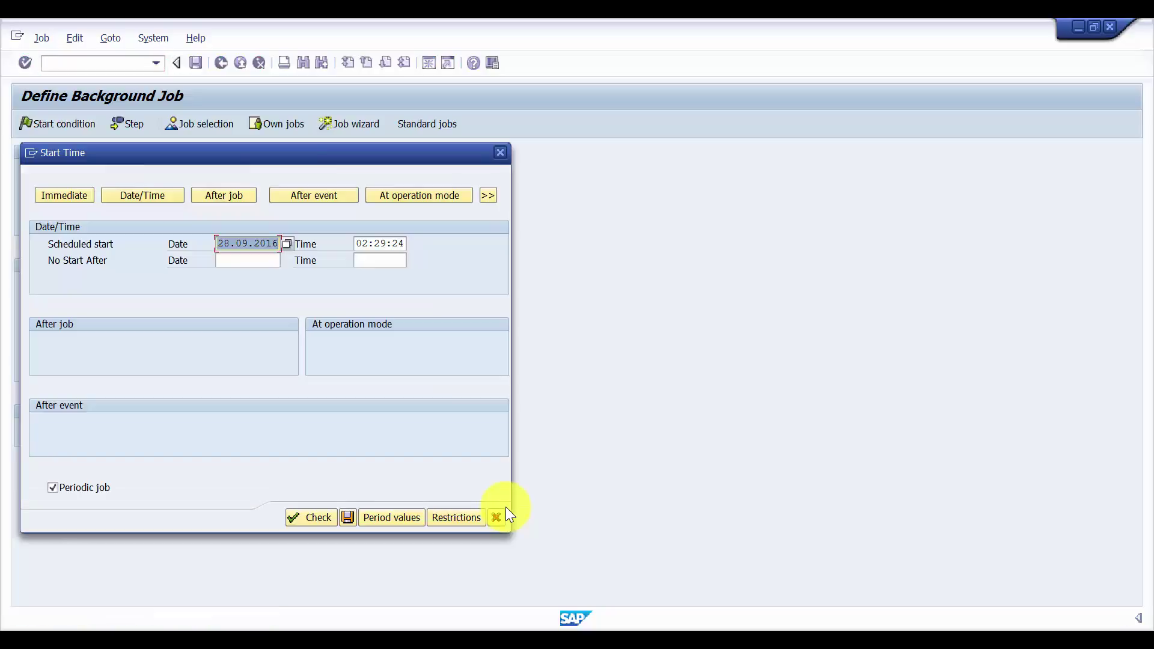
- Try checking the start condition with the scheduled date and time cleared, and view the period values
key(Delete)
key(Tab)
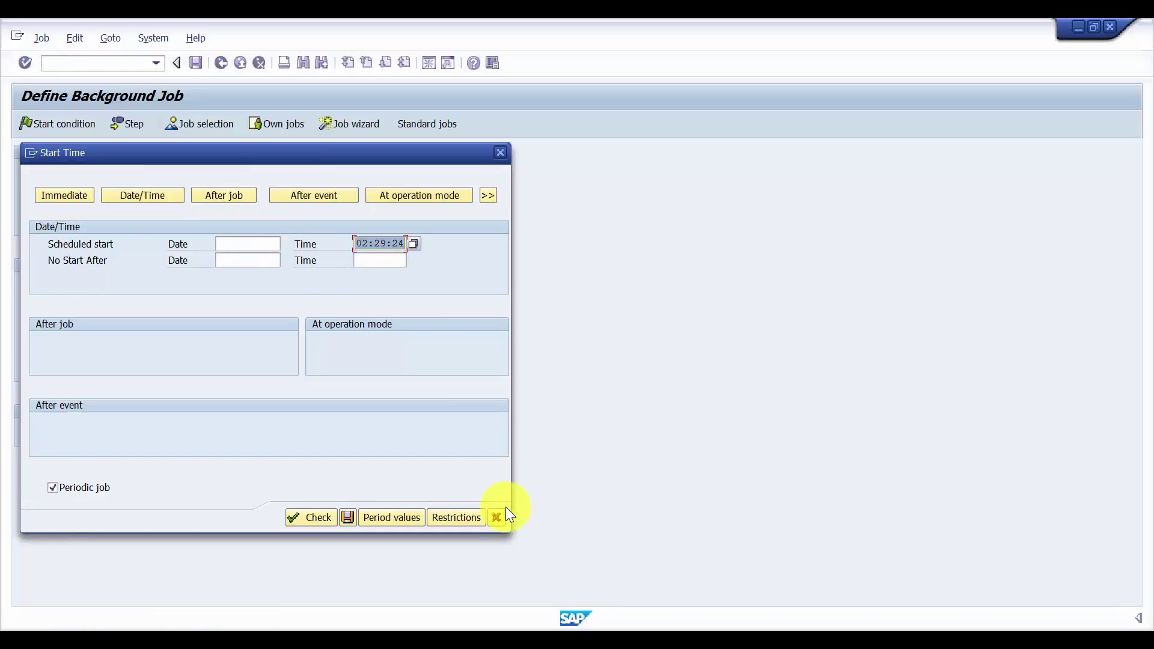
key(Delete)
key(Return)
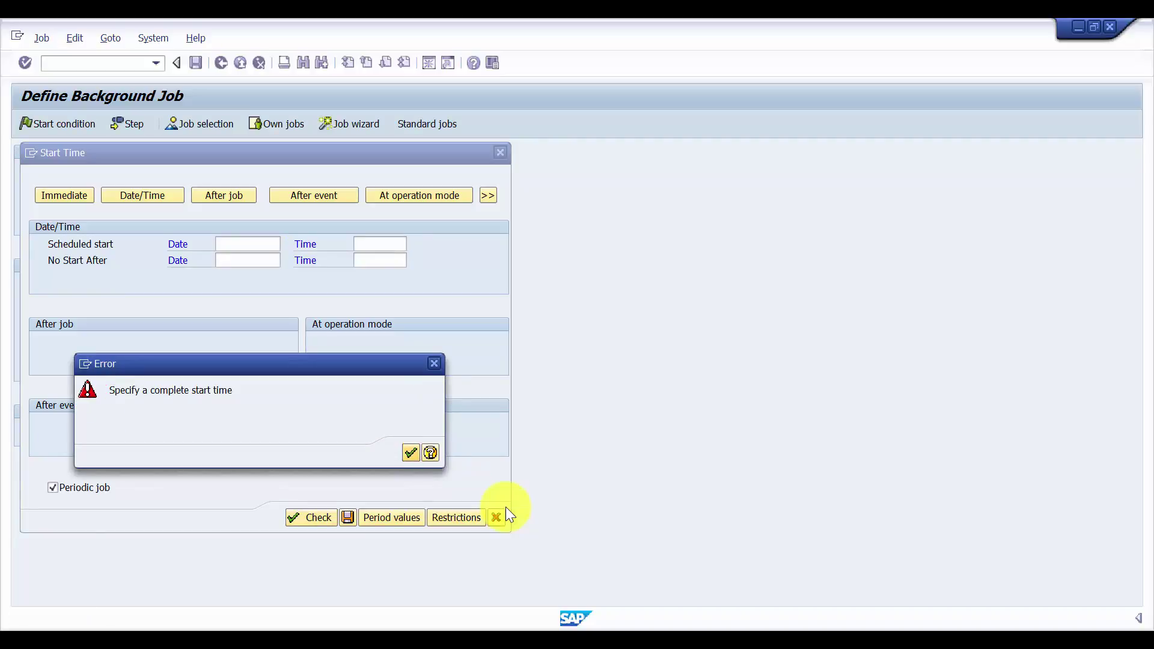
key(Return)
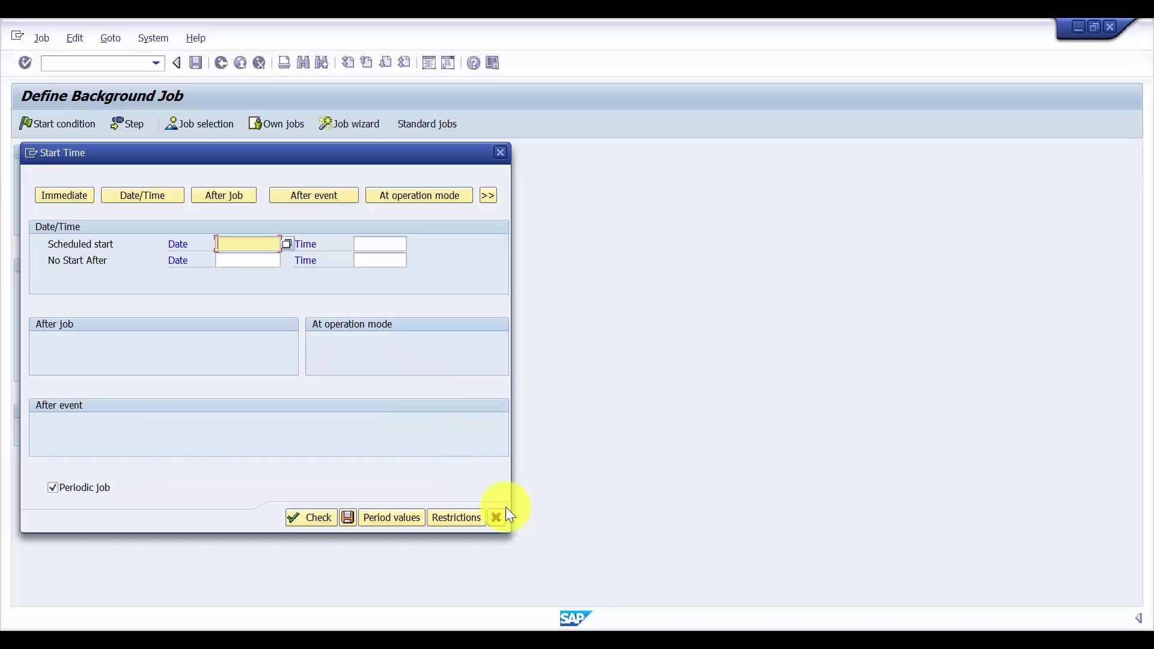
key(F5)
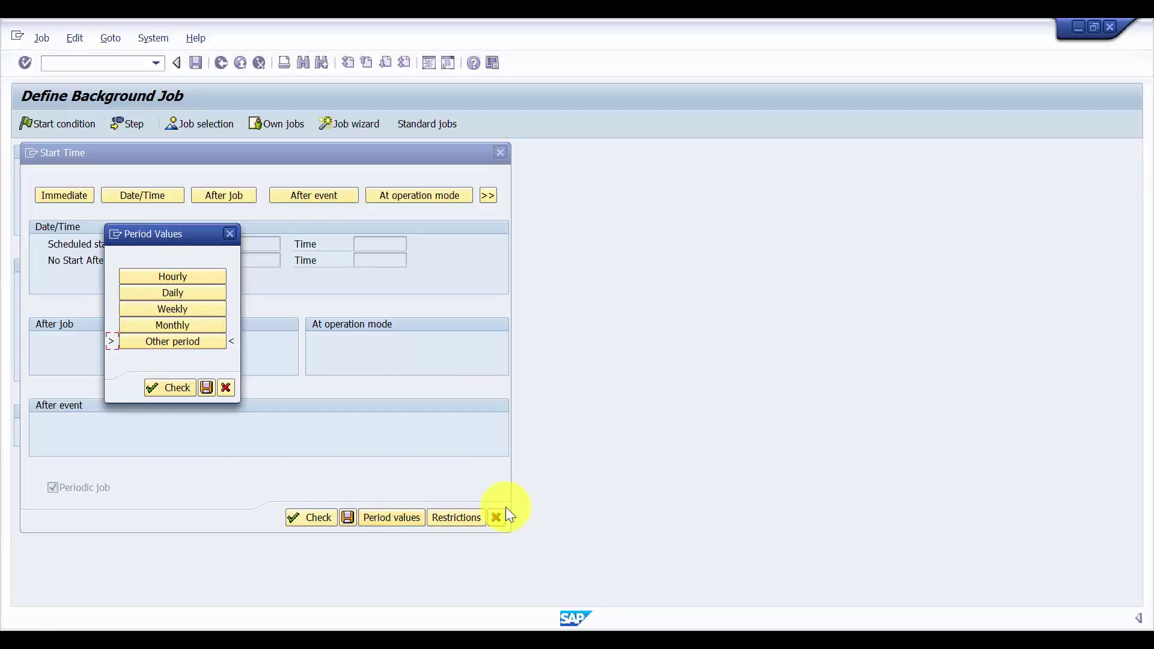
key(F12)
- Switch the start condition to immediate start and confirm the other-period setting of every 10 minutes
key(Return)
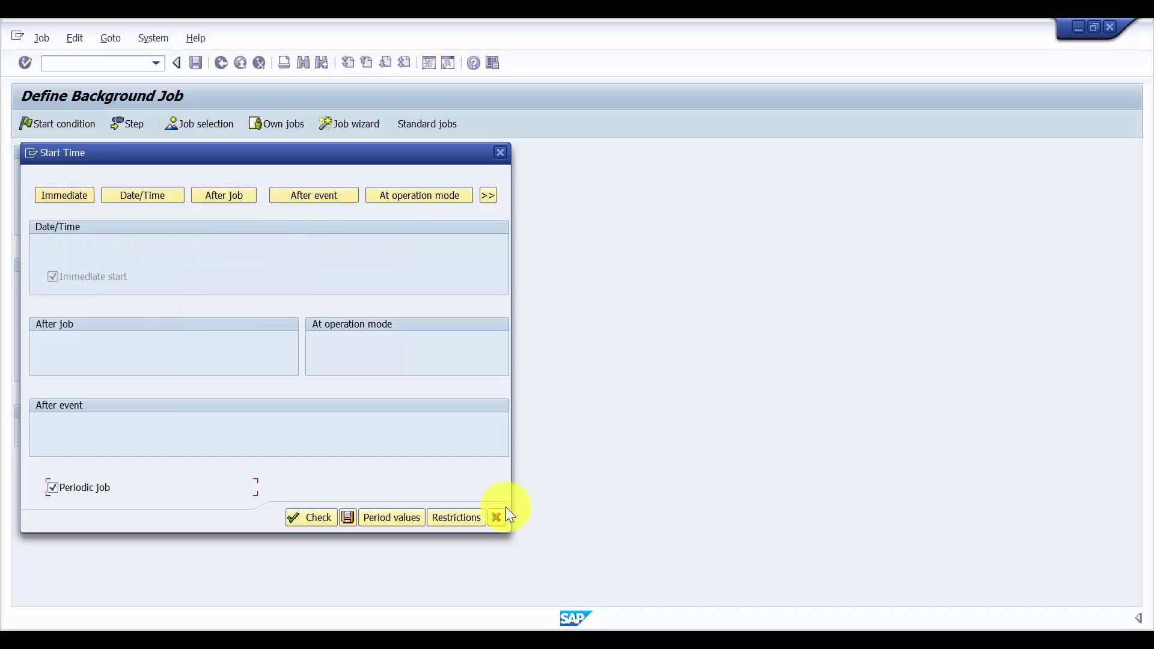
key(F5)
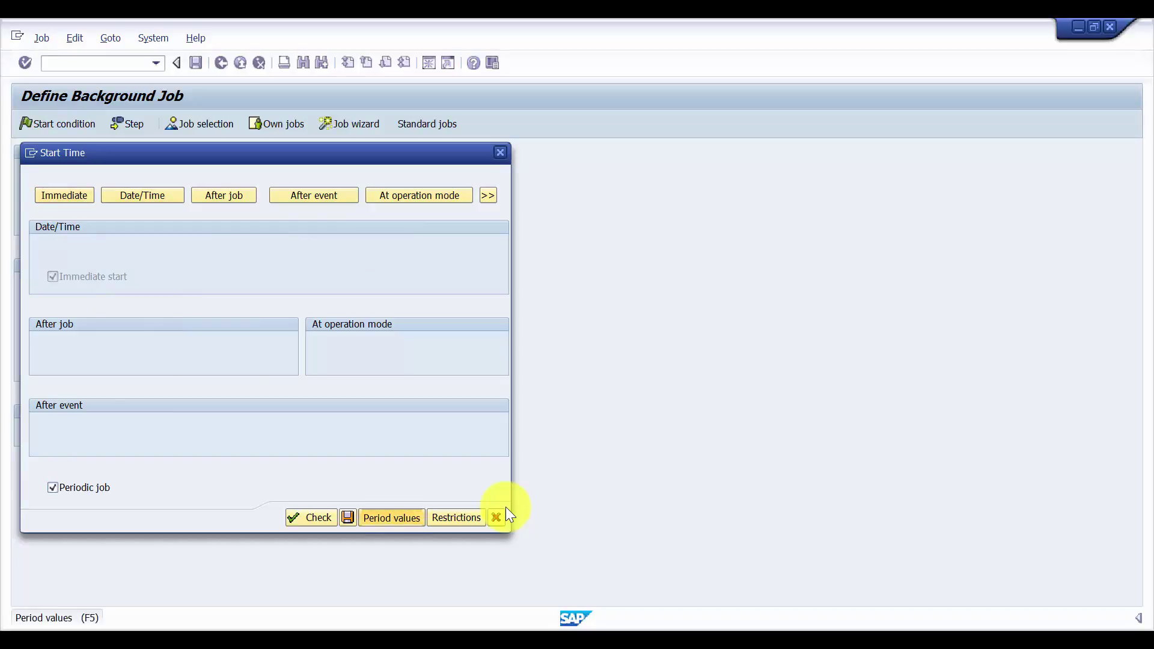
key(Return)
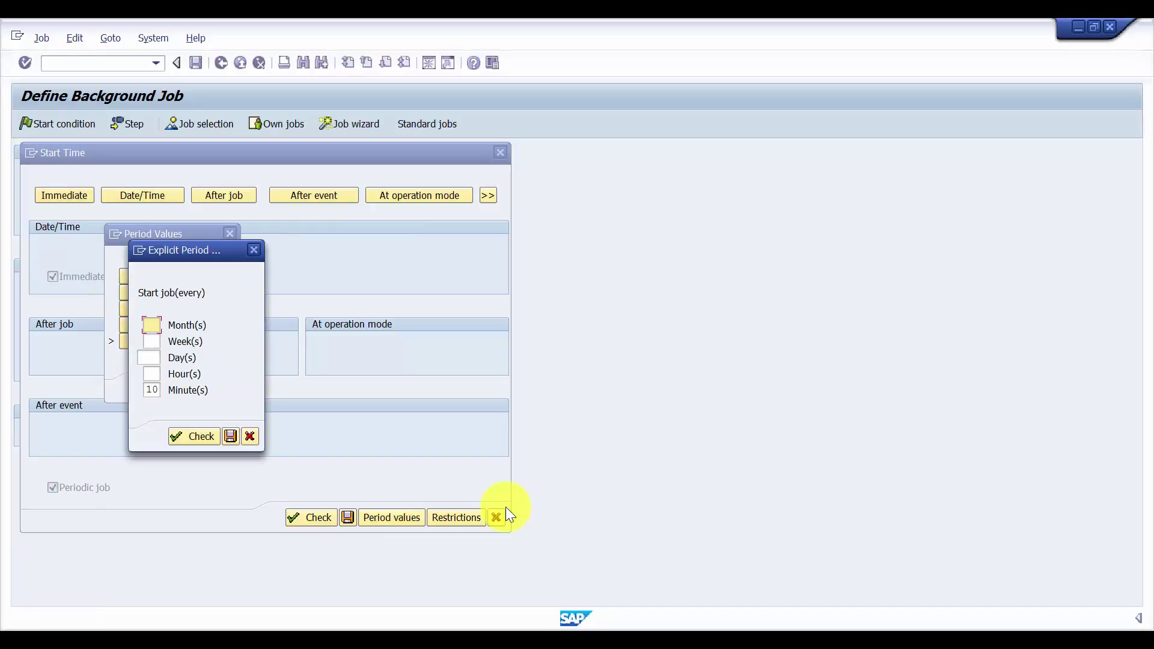
key(Return)
key(ctrl+s)
key(Return)
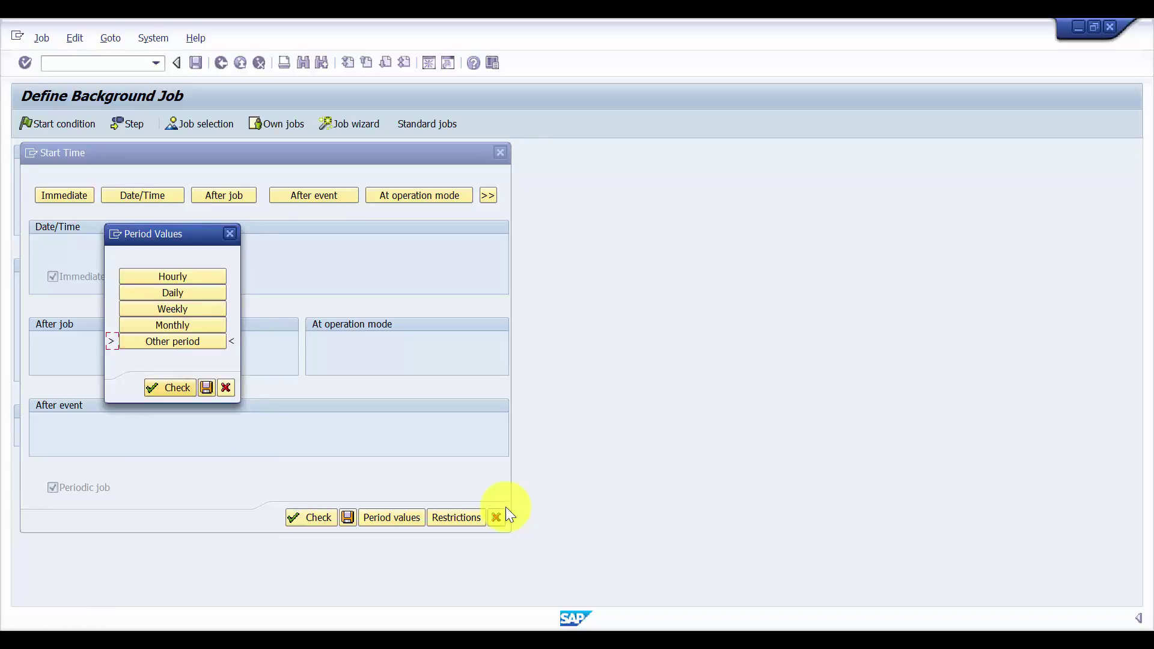
key(ctrl+s)
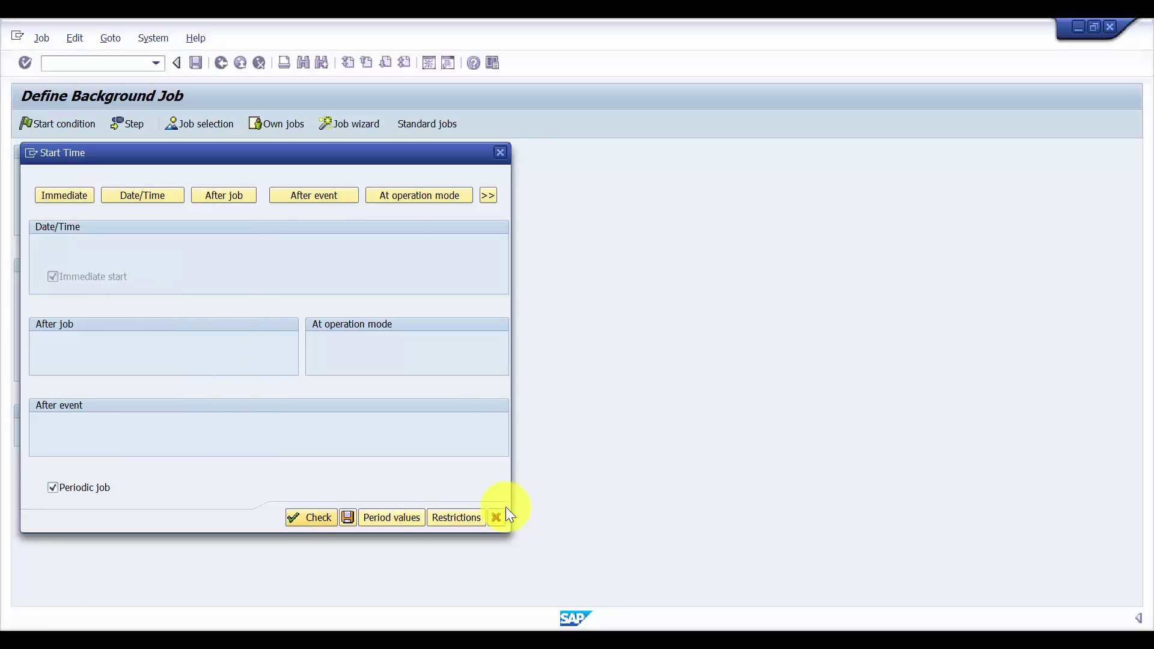
- Save the start condition and the background job, and leave the job definition
key(ctrl+s)
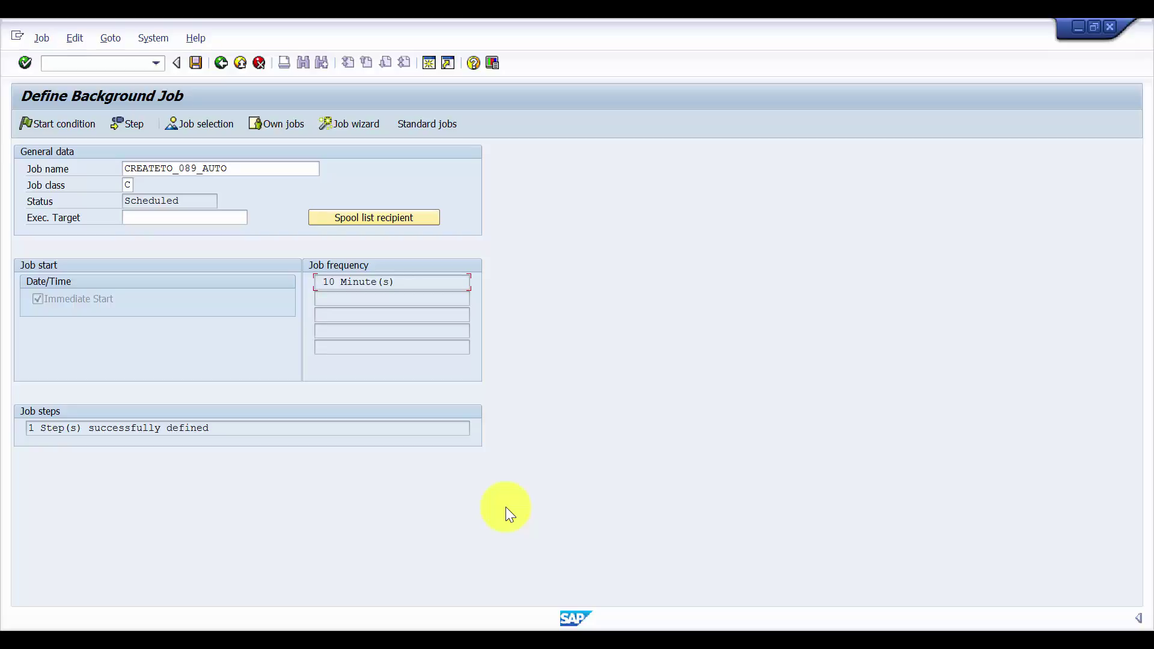
key(ctrl+s)
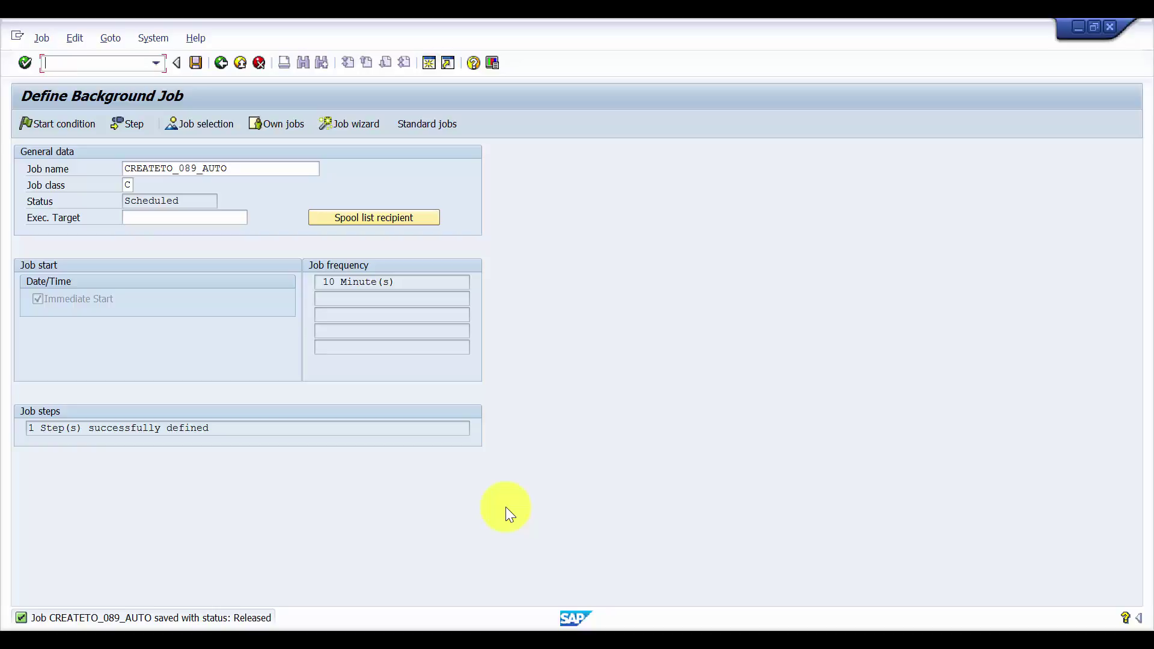
key(shift+F3)
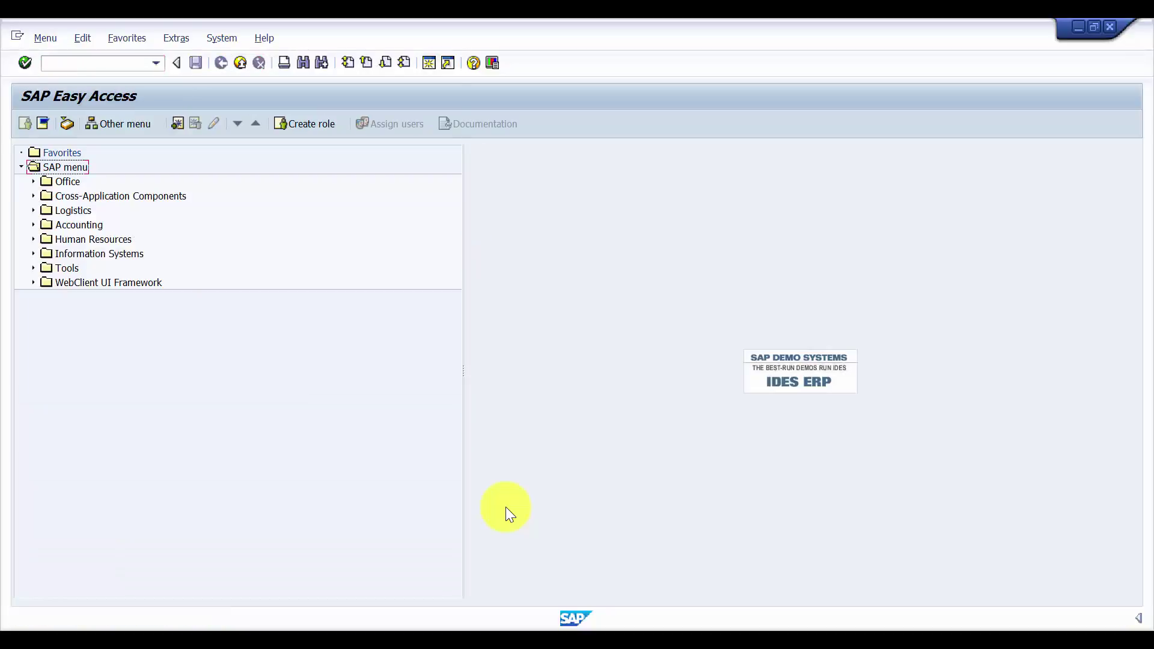
- Open transaction SM37 and list the background jobs using the default selection criteria
text(sm37)
key(Return)
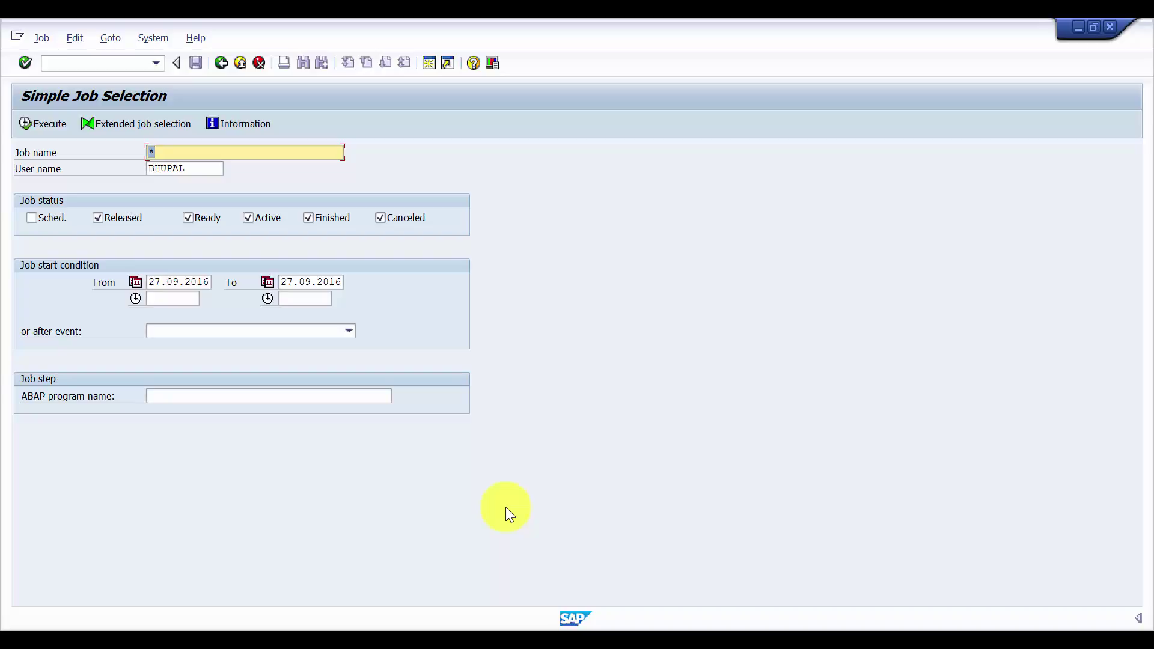
key(F8)
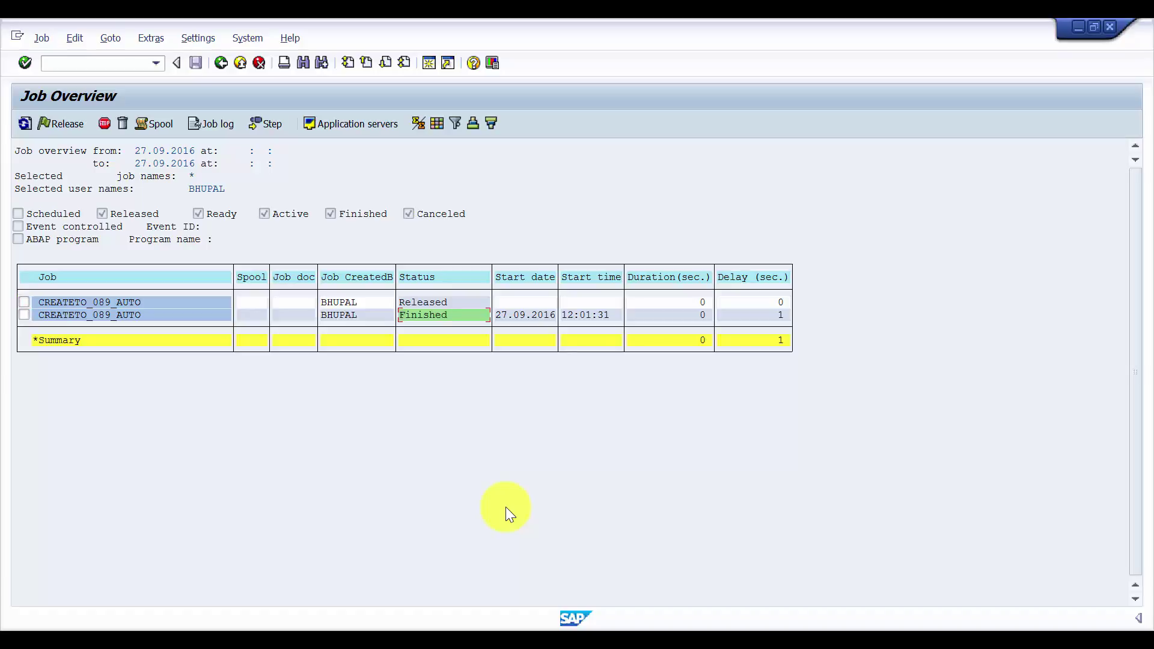
- Open the finished CREATETO_089_AUTO job's log, examine the TO processing message, and return to the job overview
key(ctrl+shift+F11)
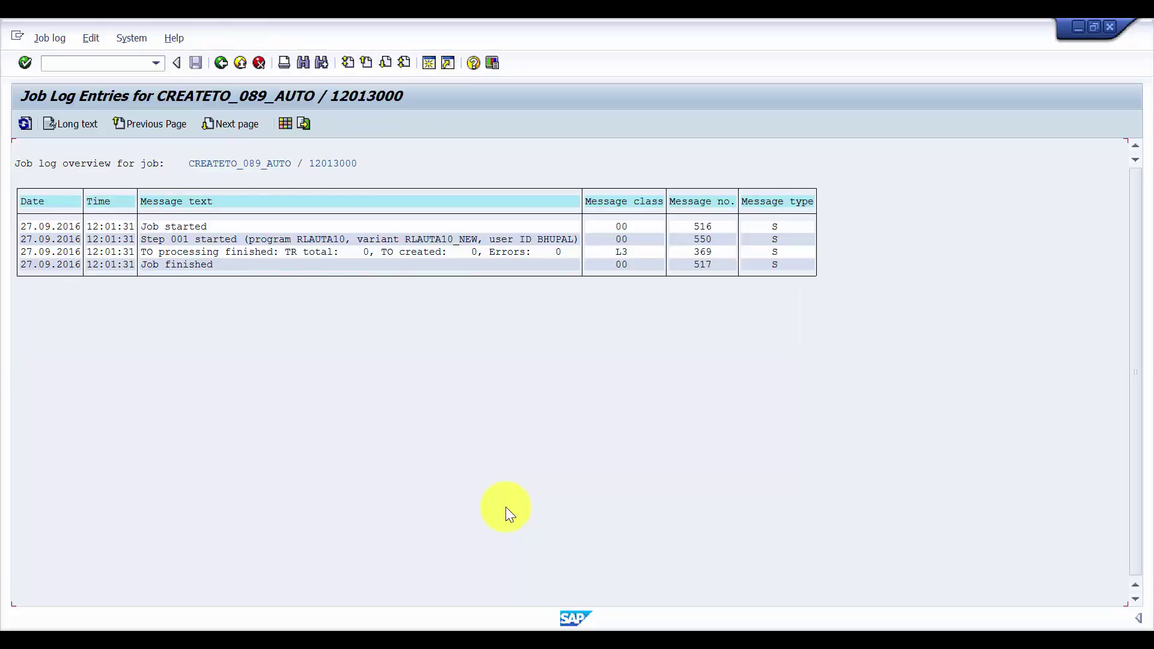
key(shift+Right)
key(shift+Right)
key(shift+Right)
key(shift+Right)
key(shift+Right)
key(shift+Right)
key(shift+Right)
key(shift+Right)
key(shift+Right)
key(shift+Right)
key(shift+Right)
key(shift+Right)
key(shift+Right)
key(shift+Right)
key(shift+Right)
key(shift+Right)
key(shift+Right)
key(shift+Right)
key(shift+Right)
key(shift+Right)
key(shift+Right)
key(shift+Right)
key(shift+Right)
key(shift+Right)
key(shift+Right)
key(shift+Right)
key(shift+Right)
key(shift+Right)
key(shift+Right)
key(shift+Right)
key(shift+Right)
key(shift+Right)
key(shift+Right)
key(shift+Right)
key(shift+Right)
key(shift+Right)
key(shift+Right)
key(shift+Right)
key(shift+Right)
key(shift+Right)
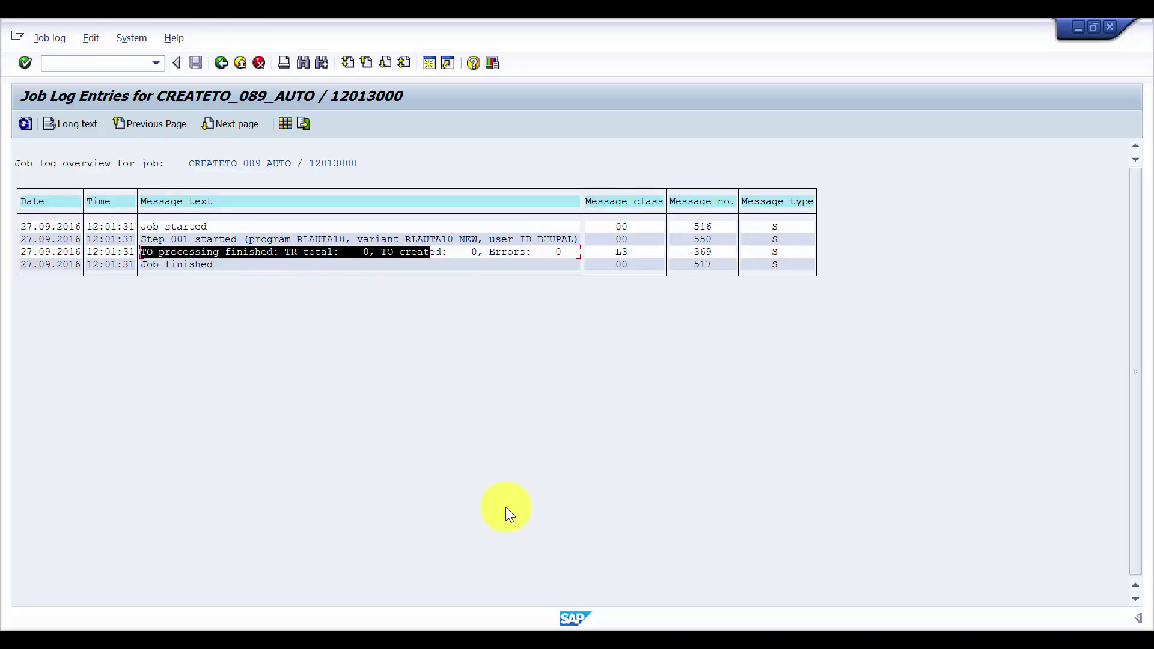
key(ctrl+c)
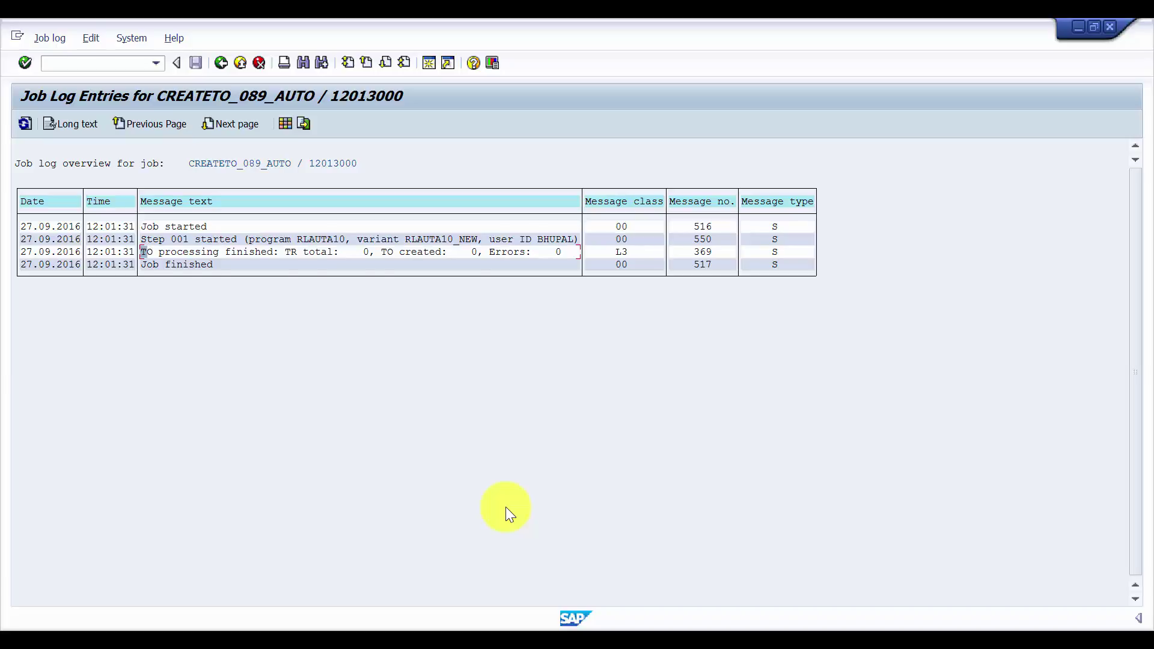
key(F3)
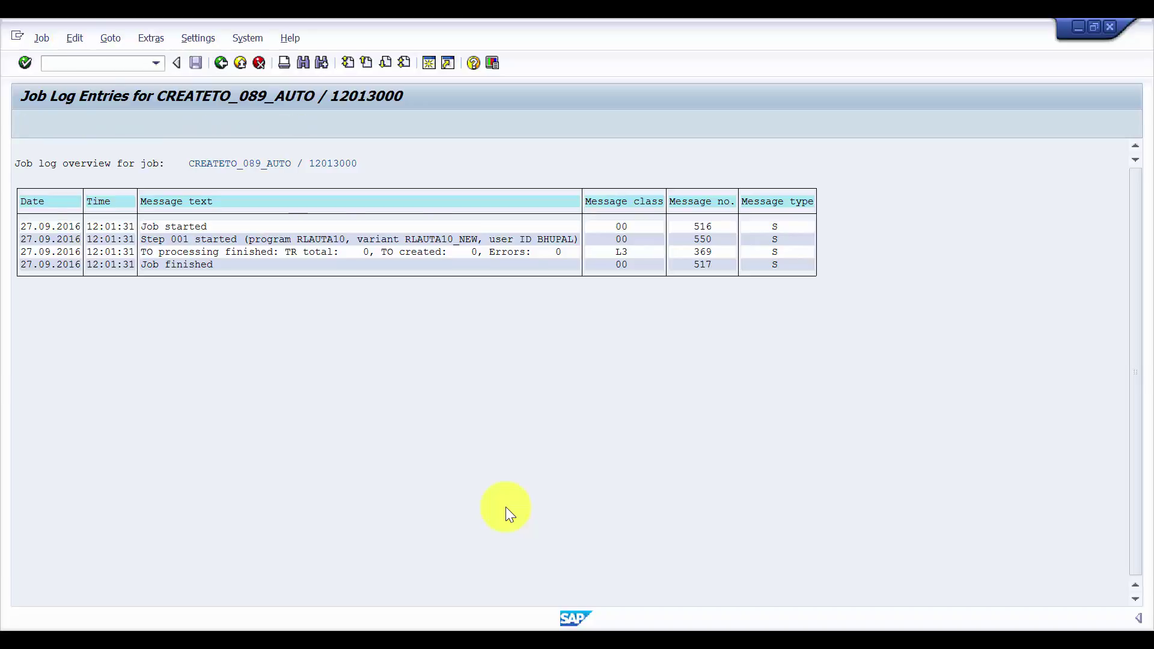